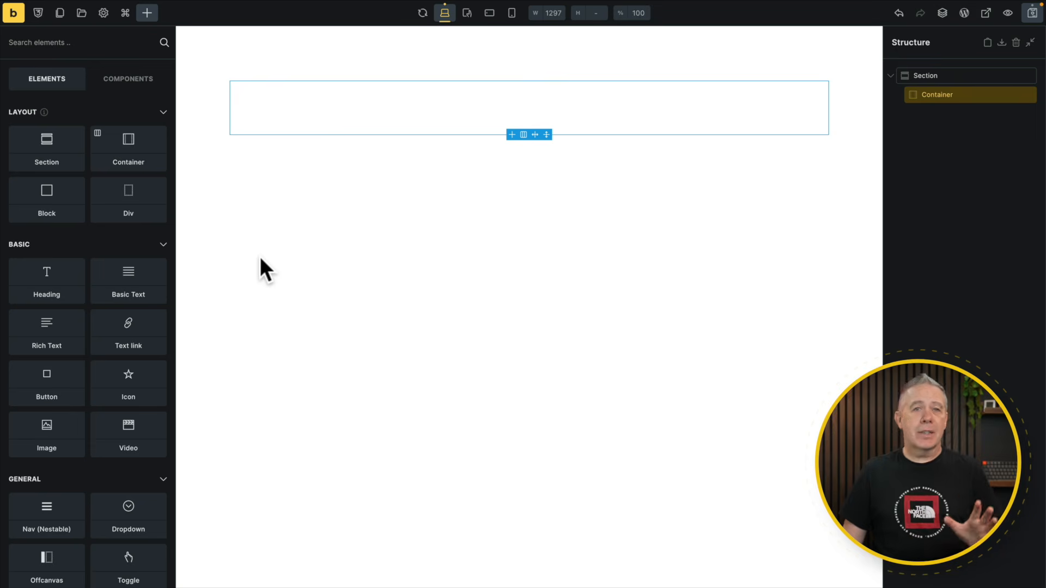
Step: Add a MailerPress Optin Block inside the container and open its content settings
{"action": "left_click", "coordinate": [90, 41]}
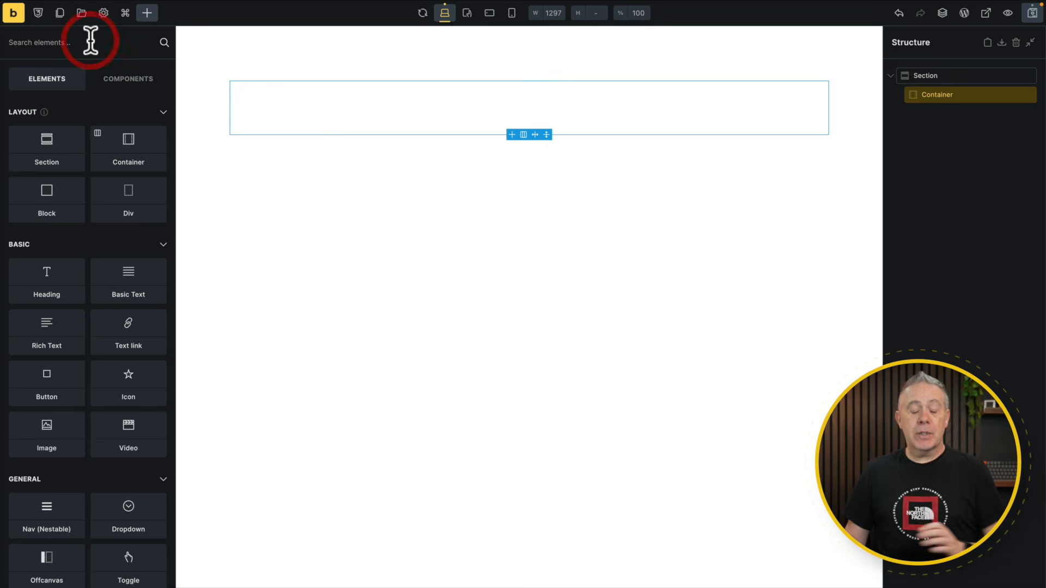
{"action": "type", "text": "mailer"}
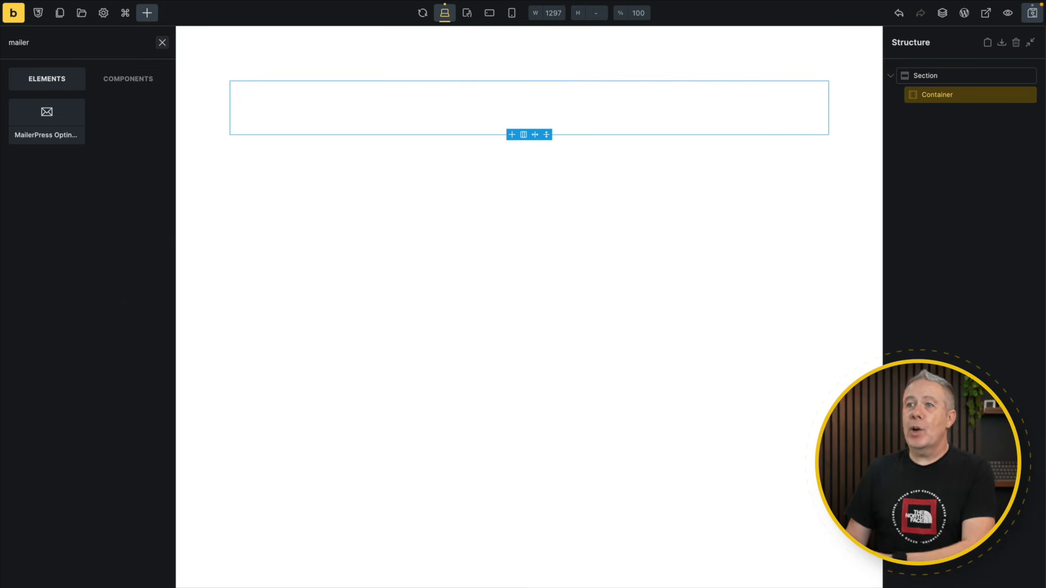
{"action": "left_click", "coordinate": [50, 118]}
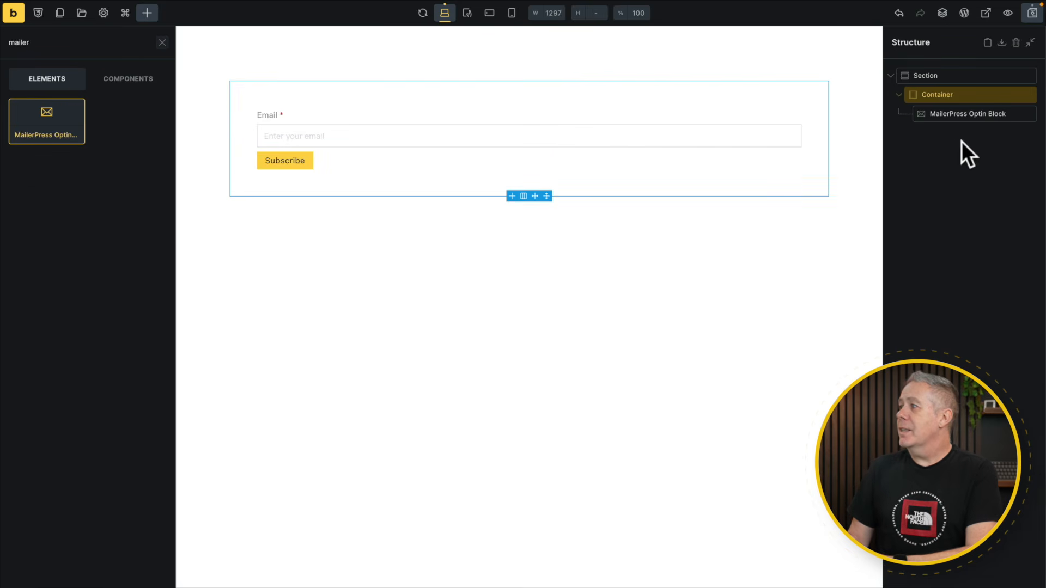
{"action": "left_click", "coordinate": [981, 114]}
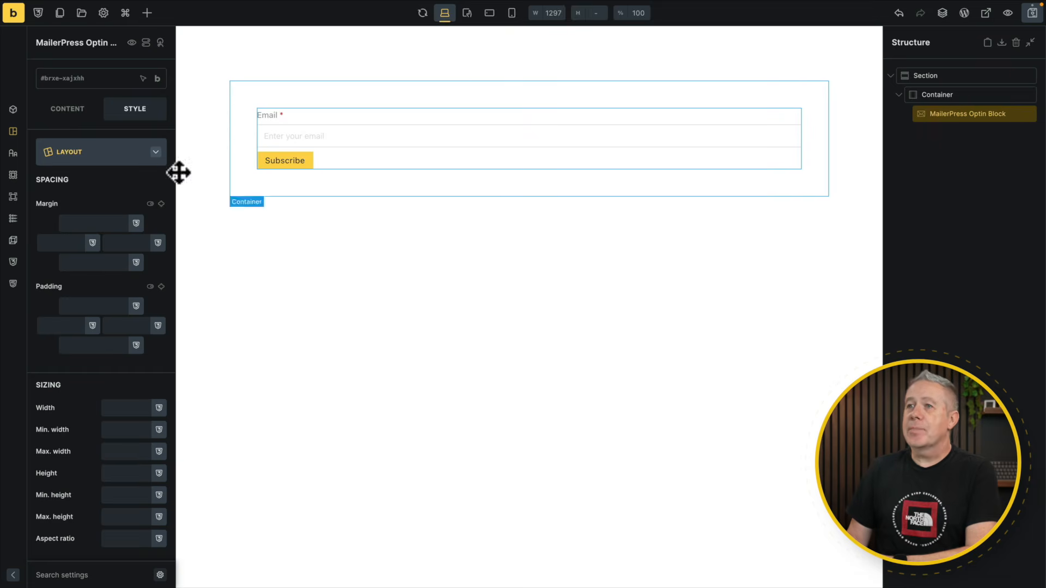
{"action": "left_click", "coordinate": [77, 109]}
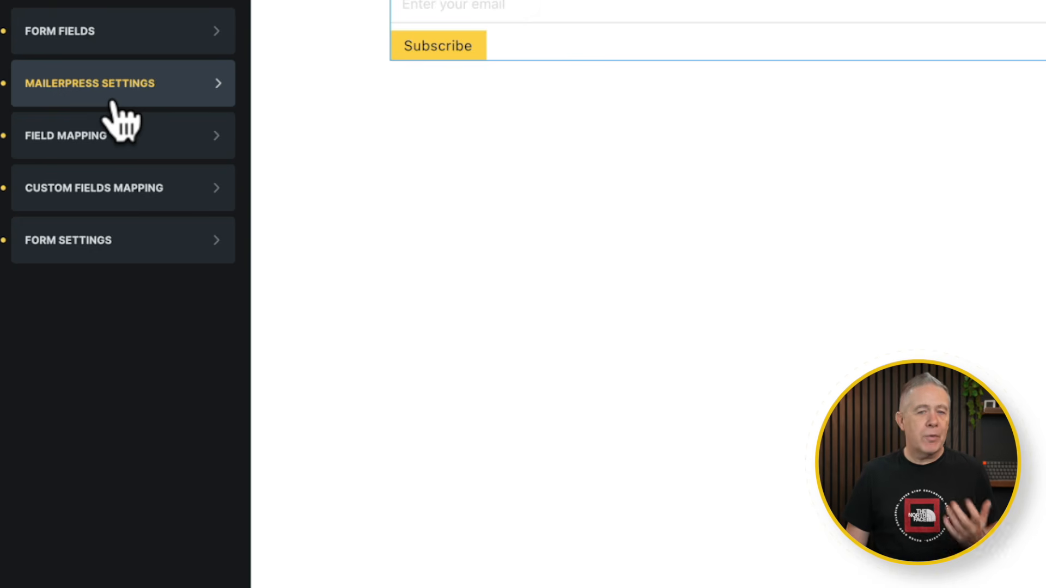
Step: Review the settings of the form's existing email field
{"action": "left_click", "coordinate": [95, 30]}
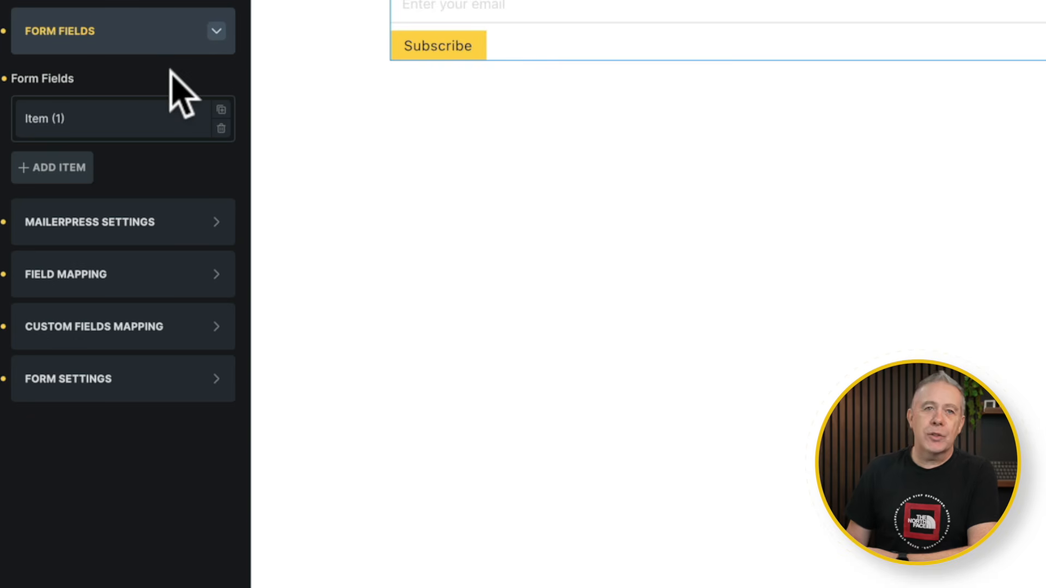
{"action": "left_click", "coordinate": [158, 118]}
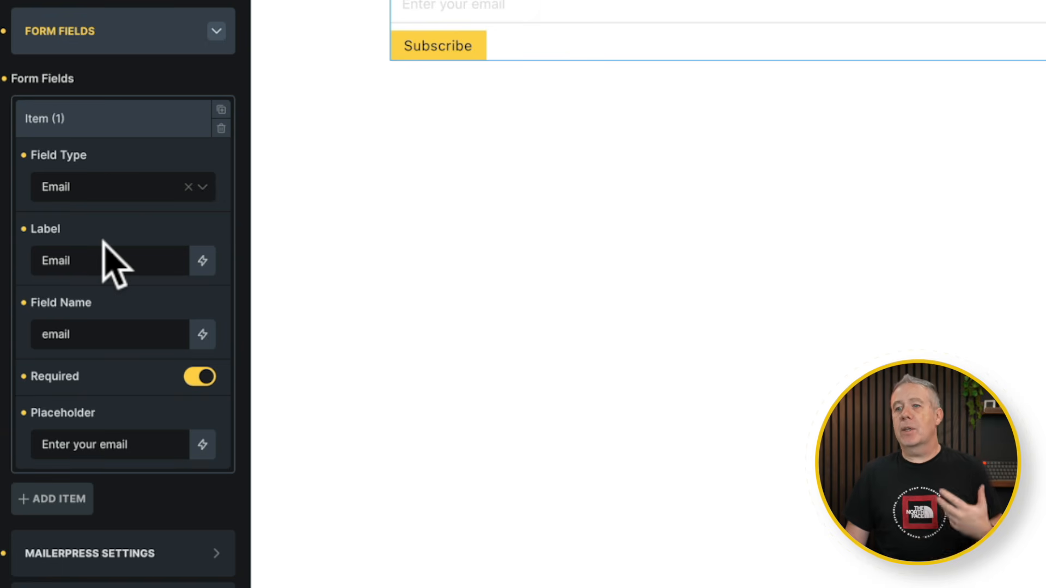
{"action": "left_click", "coordinate": [129, 122]}
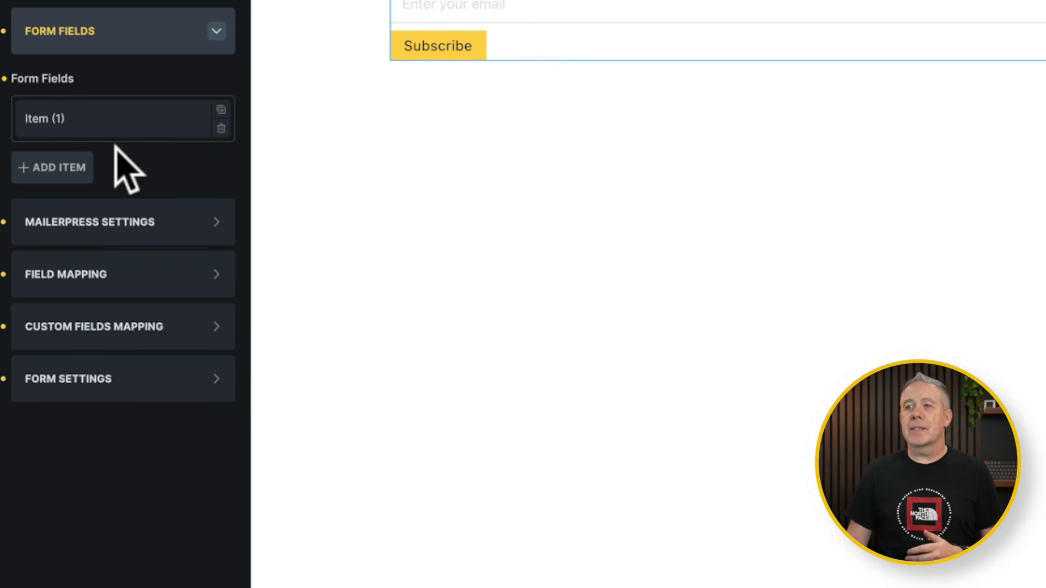
Step: Add a second form field of type Text with the label "First Name"
{"action": "left_click", "coordinate": [64, 166]}
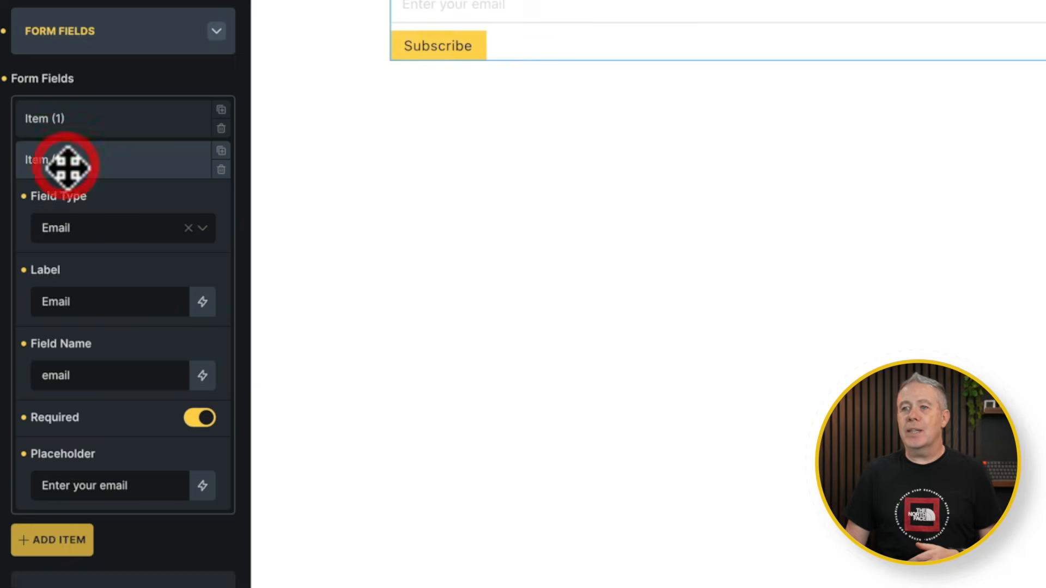
{"action": "left_click", "coordinate": [203, 229]}
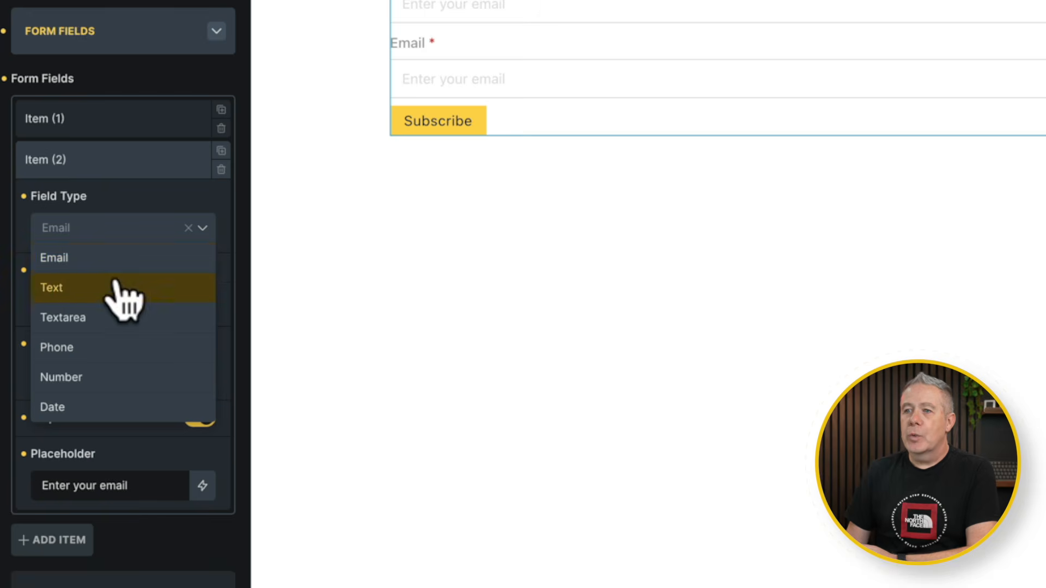
{"action": "left_click", "coordinate": [112, 297]}
{"action": "double_click", "coordinate": [99, 299]}
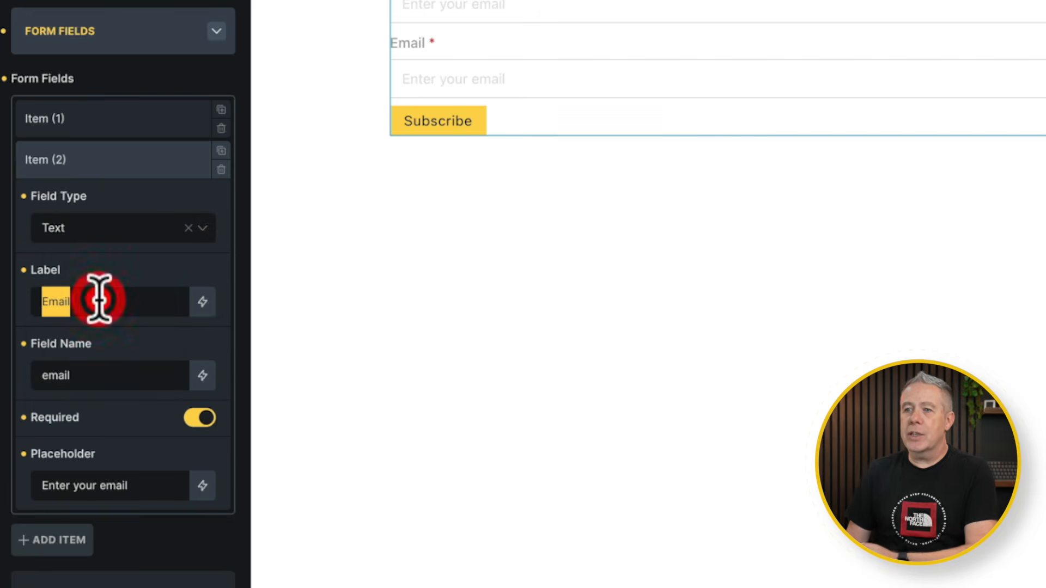
{"action": "type", "text": "First Name"}
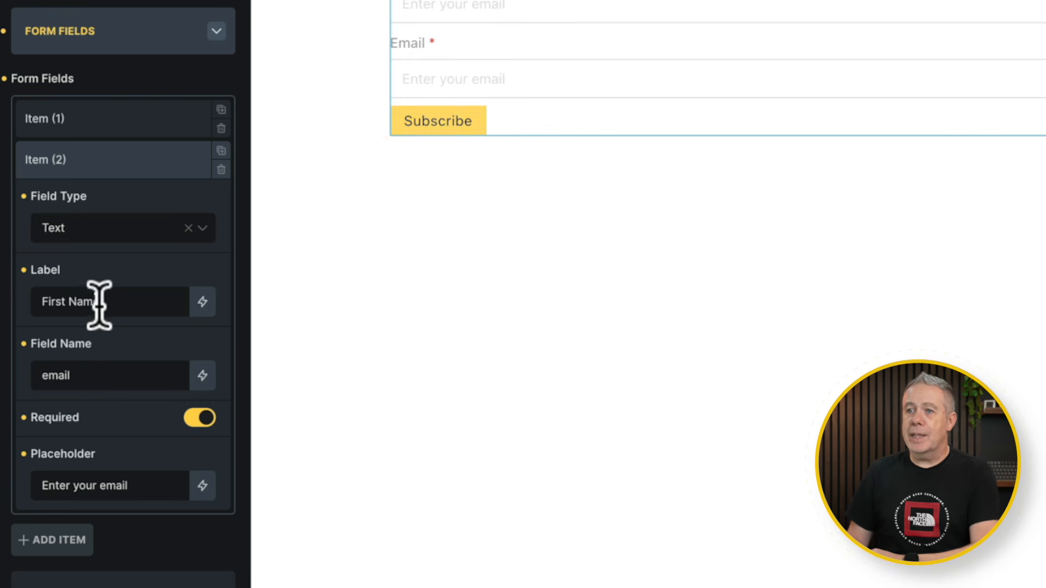
Step: Set the second form field's field name to "name" and its placeholder to "Enter your first name"
{"action": "double_click", "coordinate": [98, 374]}
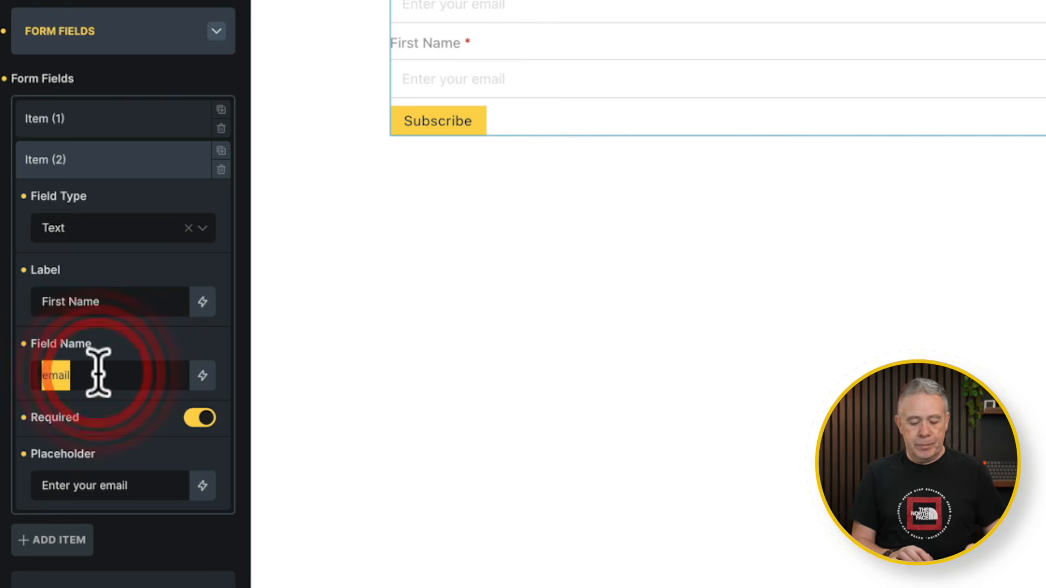
{"action": "type", "text": "name"}
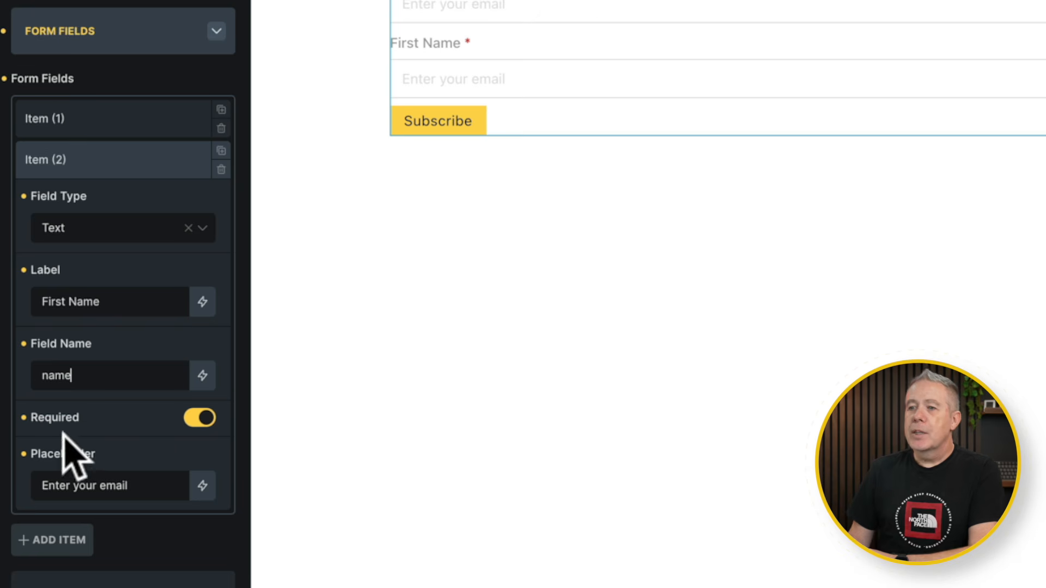
{"action": "left_click_drag", "start_coordinate": [140, 488], "coordinate": [46, 484]}
{"action": "type", "text": "Enter your first name"}
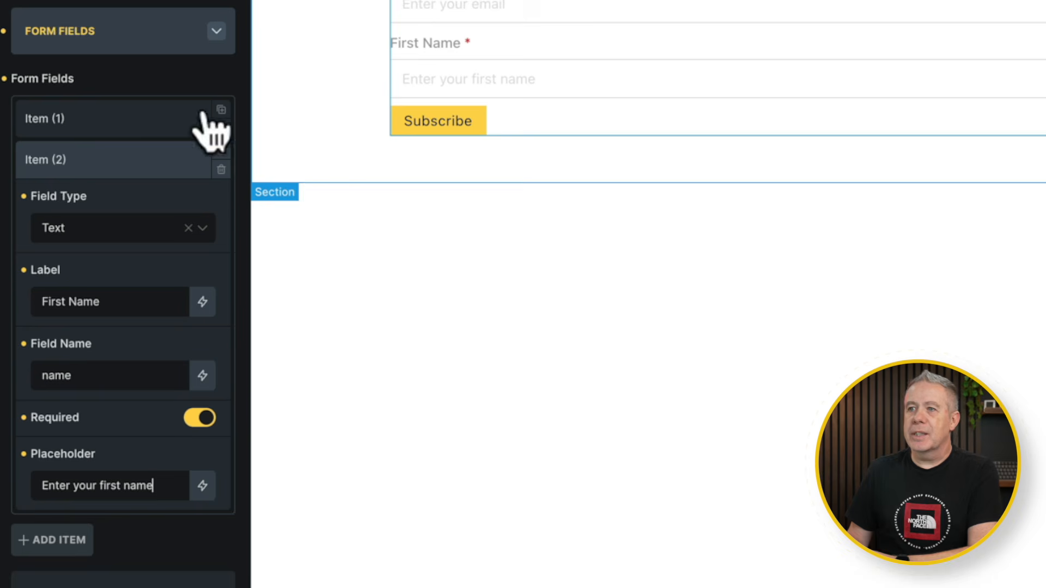
{"action": "left_click", "coordinate": [127, 41]}
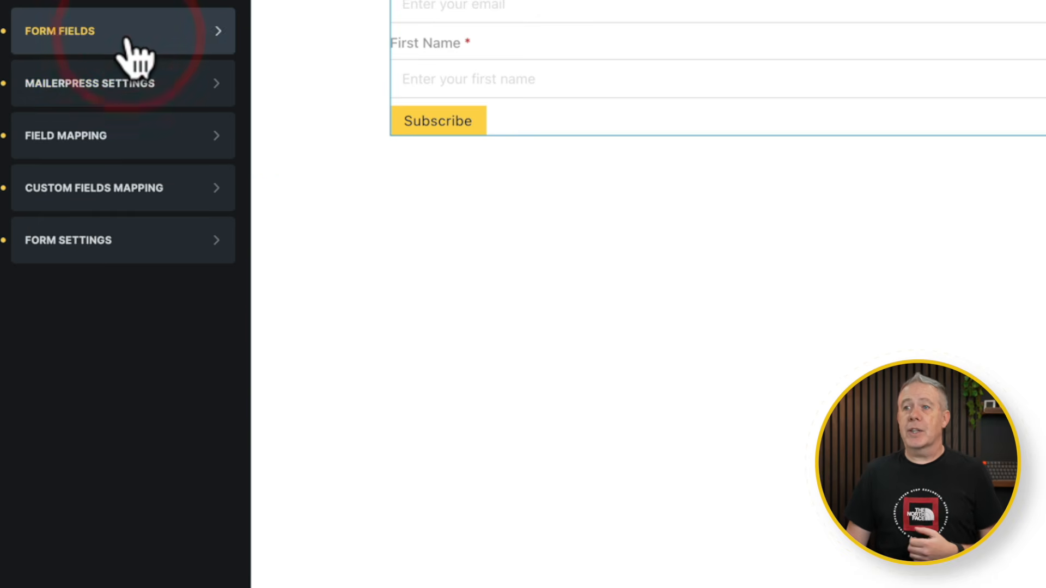
Step: Assign the form's subscribers to the Default list and the General Subscriber tag in the MailerPress settings
{"action": "left_click", "coordinate": [131, 87]}
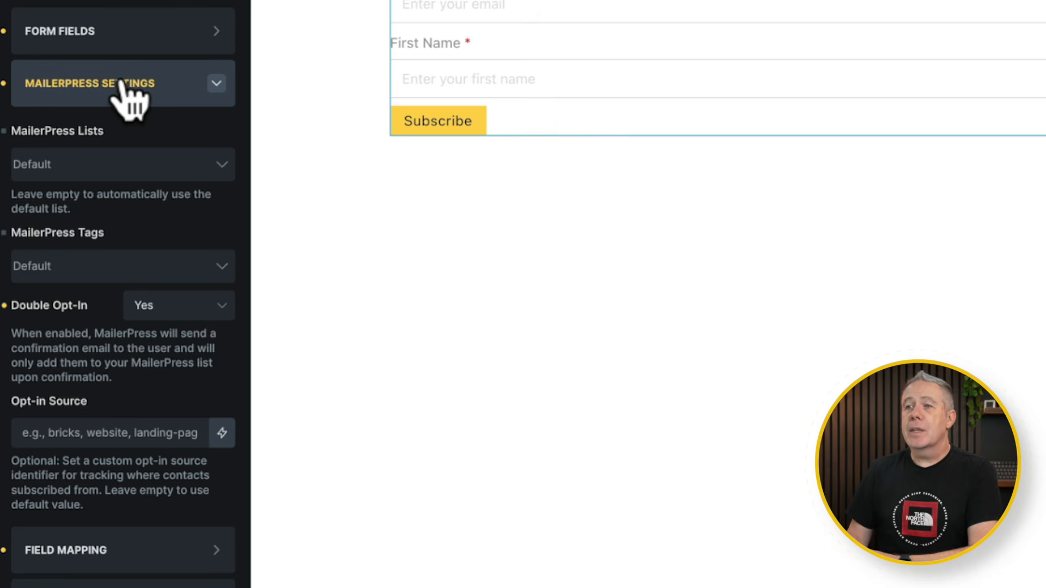
{"action": "left_click", "coordinate": [108, 167]}
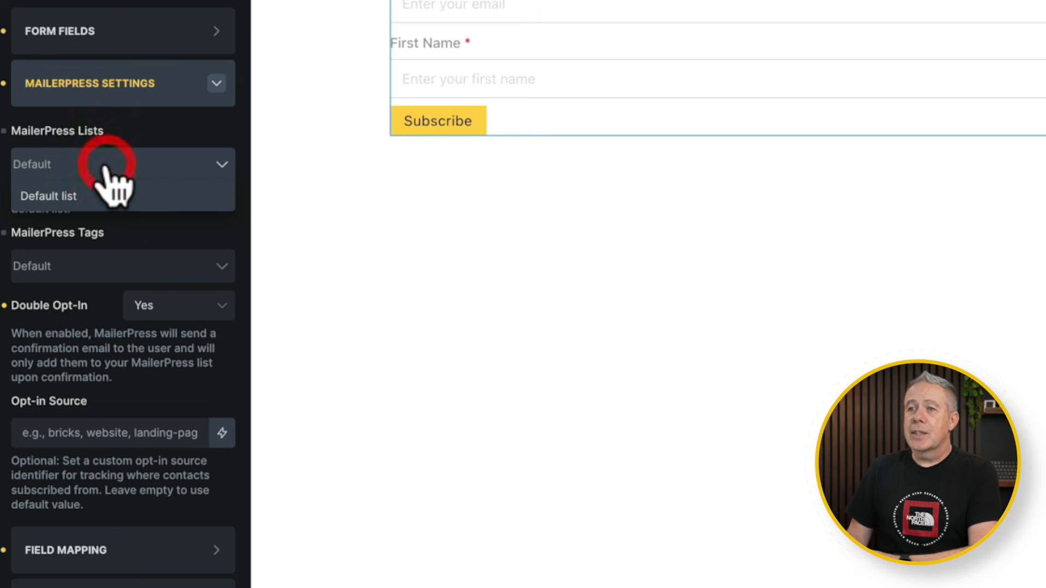
{"action": "left_click", "coordinate": [70, 198]}
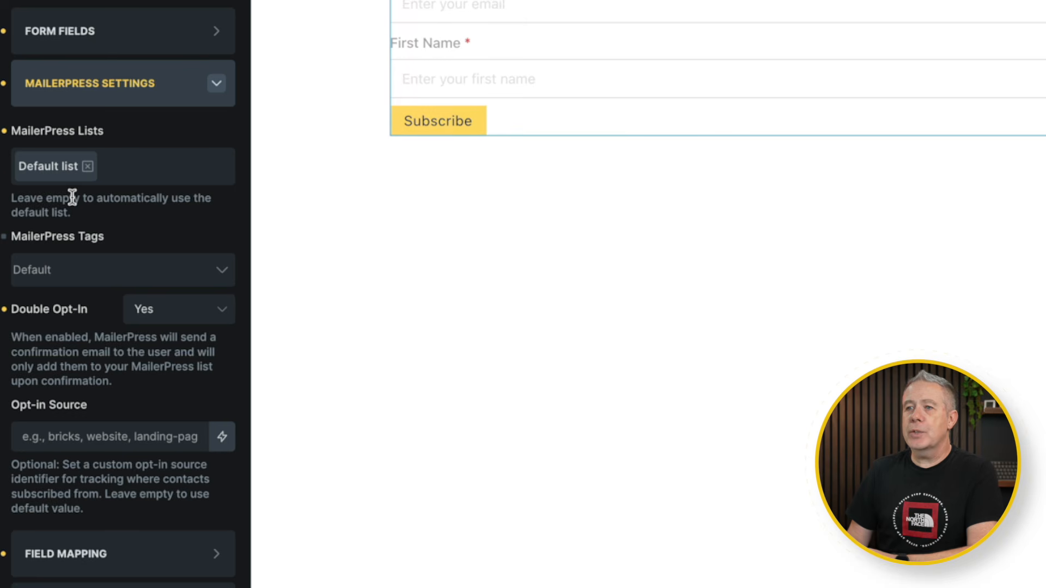
{"action": "left_click", "coordinate": [87, 270]}
{"action": "left_click", "coordinate": [79, 268]}
{"action": "left_click", "coordinate": [76, 265]}
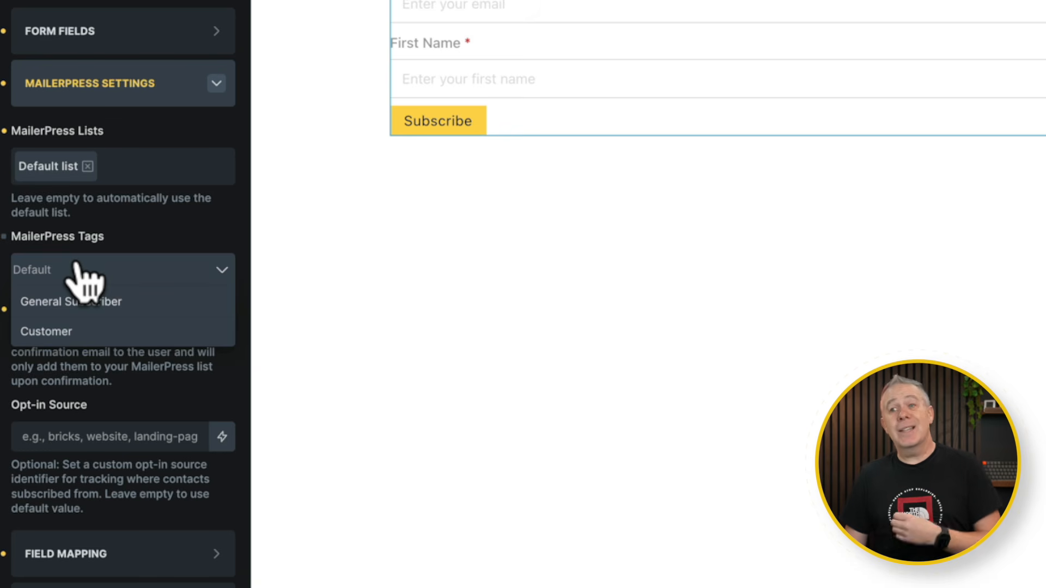
{"action": "left_click", "coordinate": [81, 303]}
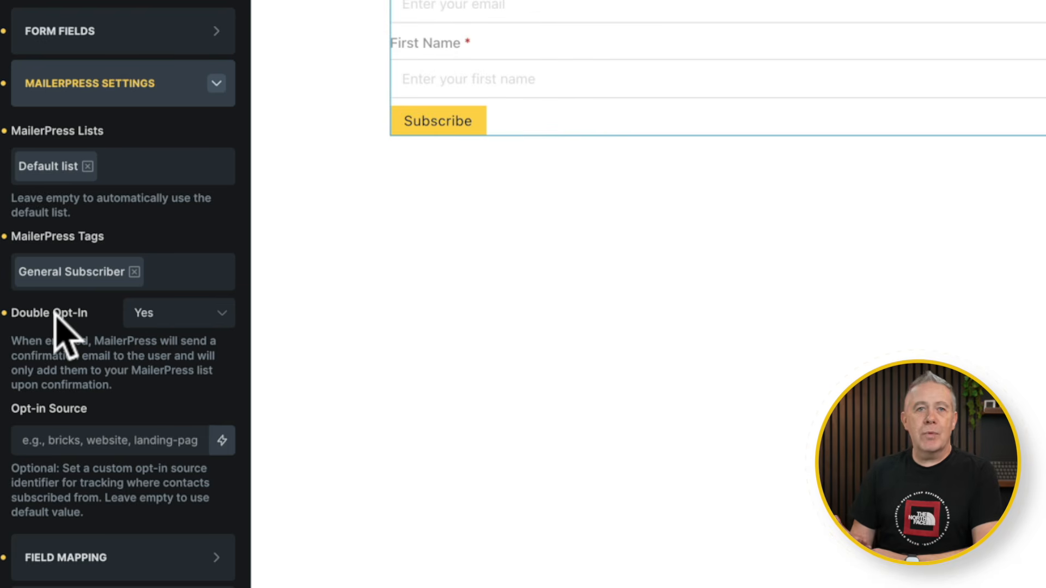
Step: Keep Double Opt-In set to Yes and set the opt-in source to "website"
{"action": "left_click", "coordinate": [180, 318]}
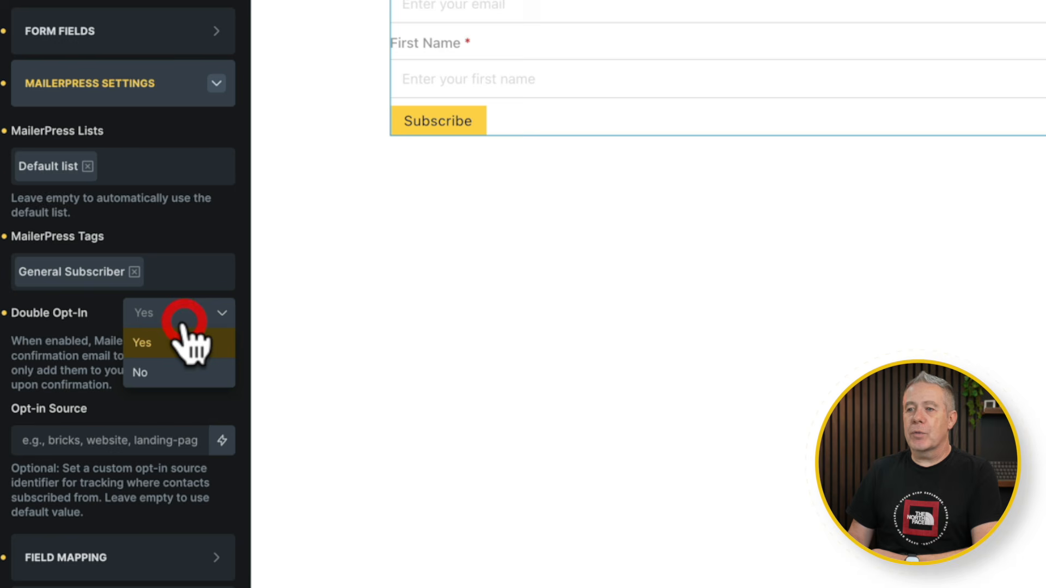
{"action": "left_click", "coordinate": [183, 329]}
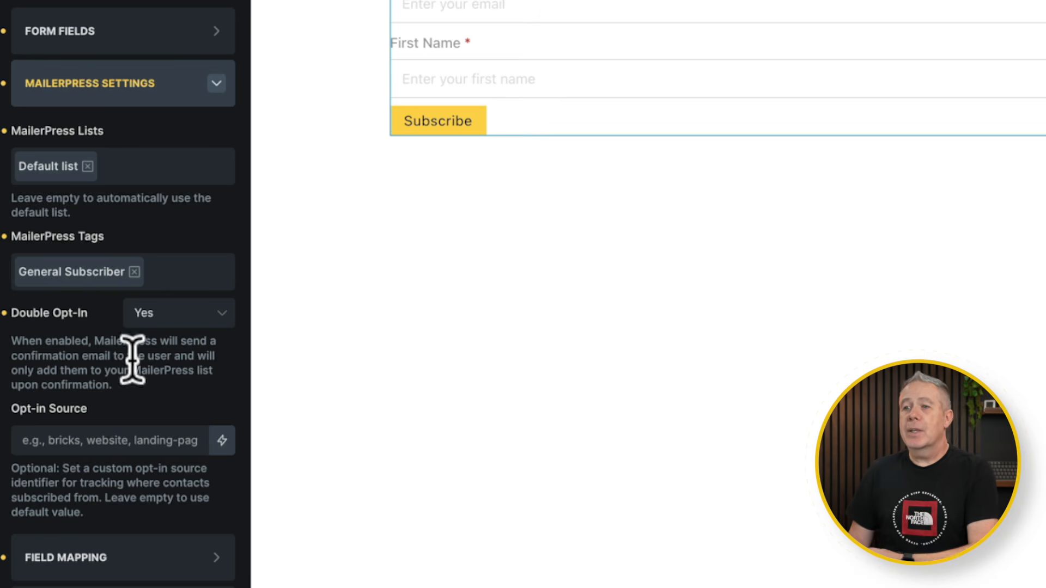
{"action": "left_click", "coordinate": [93, 435]}
{"action": "left_click", "coordinate": [92, 434]}
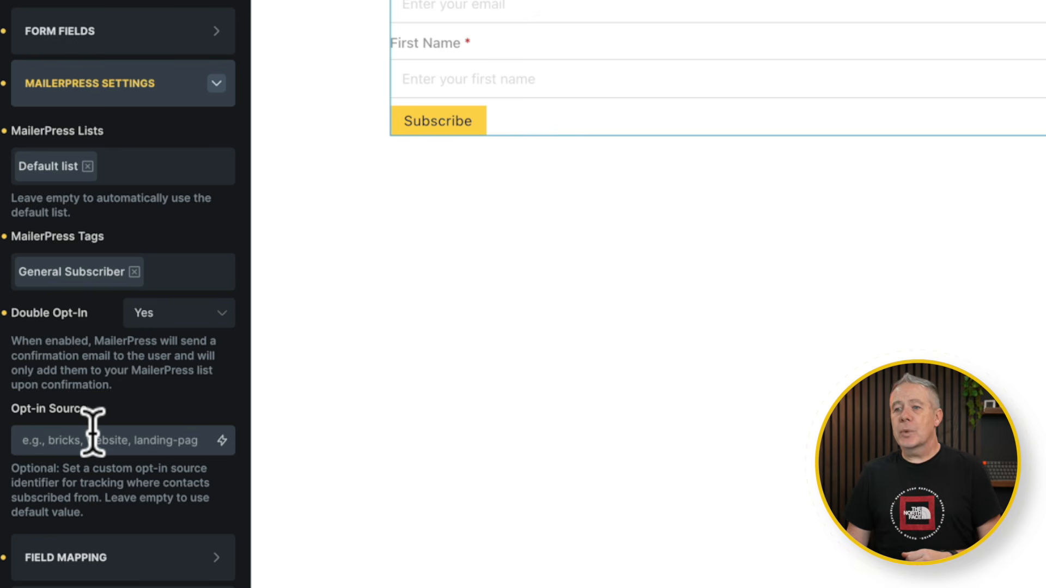
{"action": "type", "text": "website"}
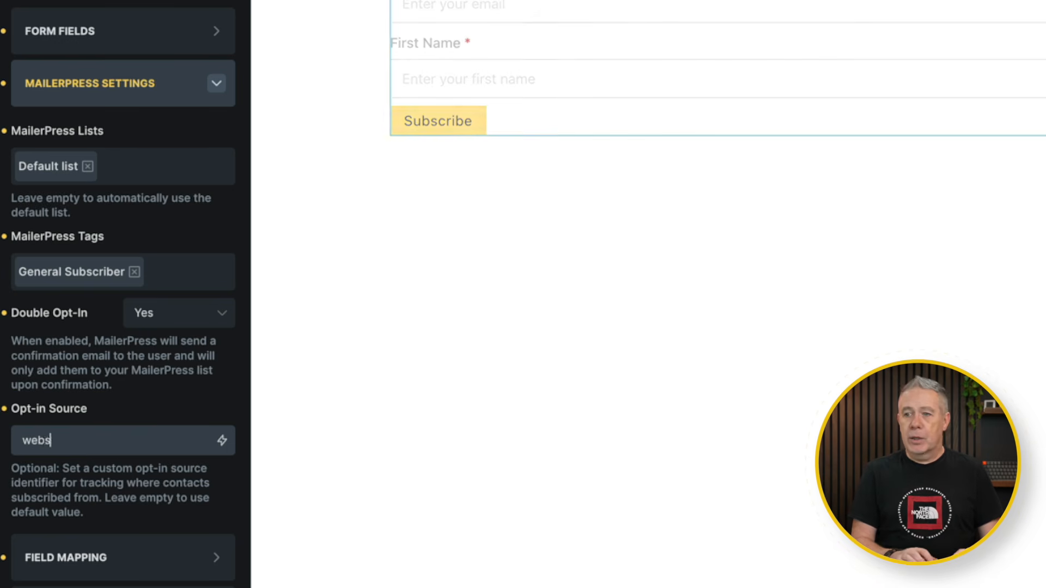
Step: Add a field mapping item to the optin form
{"action": "left_click", "coordinate": [90, 558]}
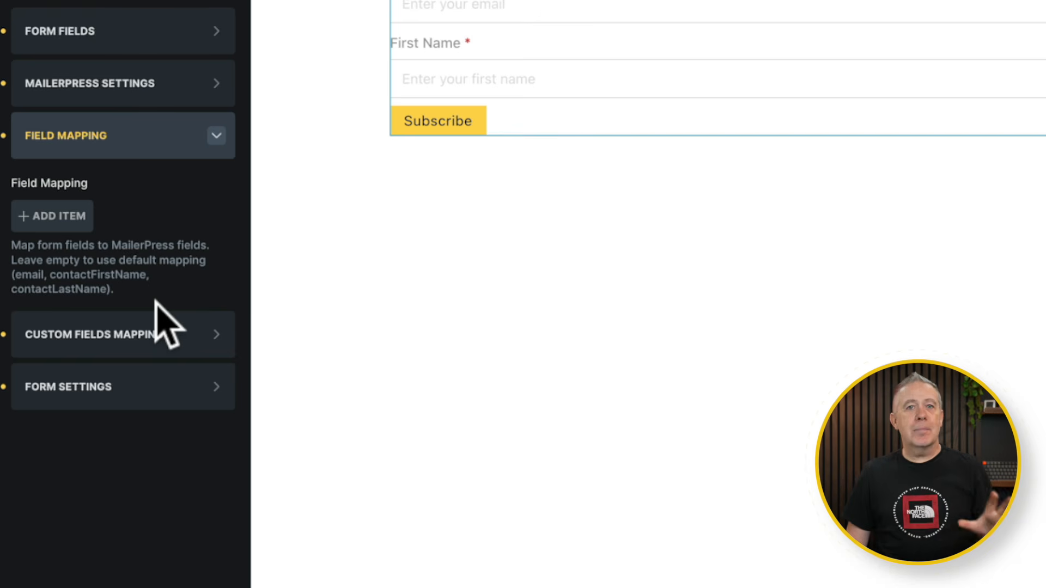
{"action": "left_click", "coordinate": [54, 216]}
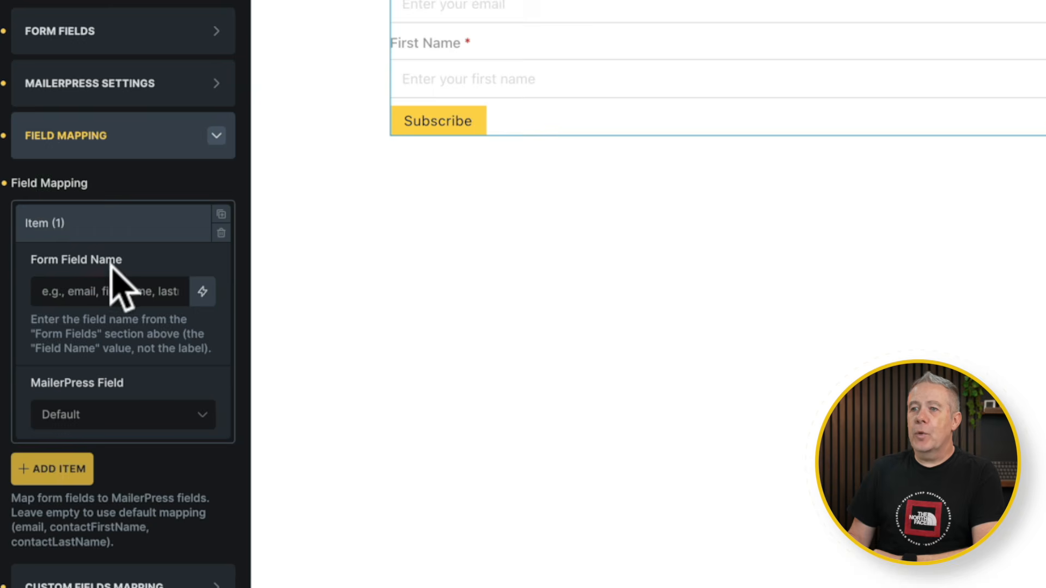
Step: Check the field names of both form fields for use in the mapping
{"action": "left_click", "coordinate": [119, 31]}
{"action": "left_click", "coordinate": [90, 122]}
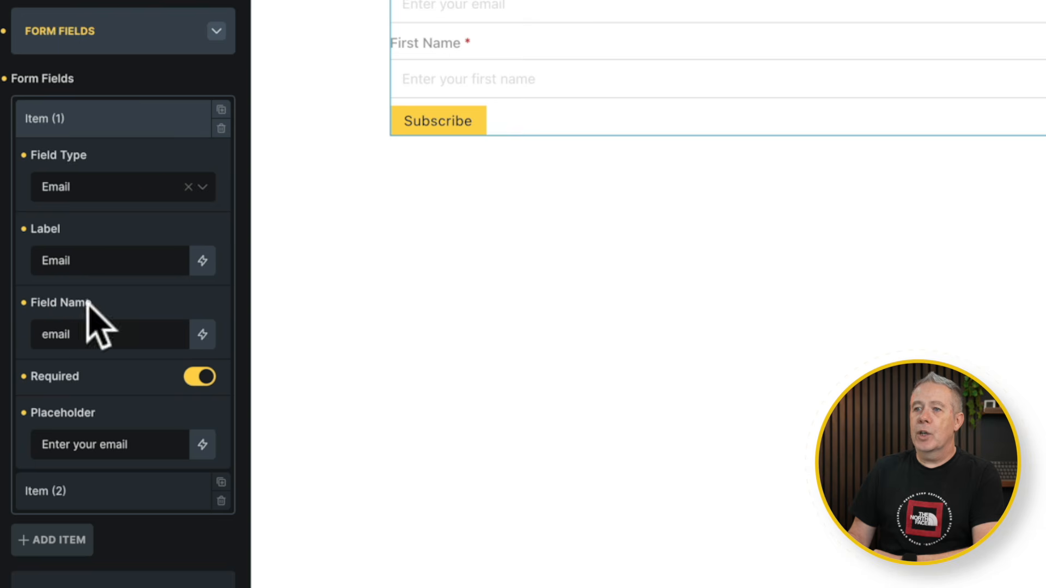
{"action": "left_click", "coordinate": [118, 109]}
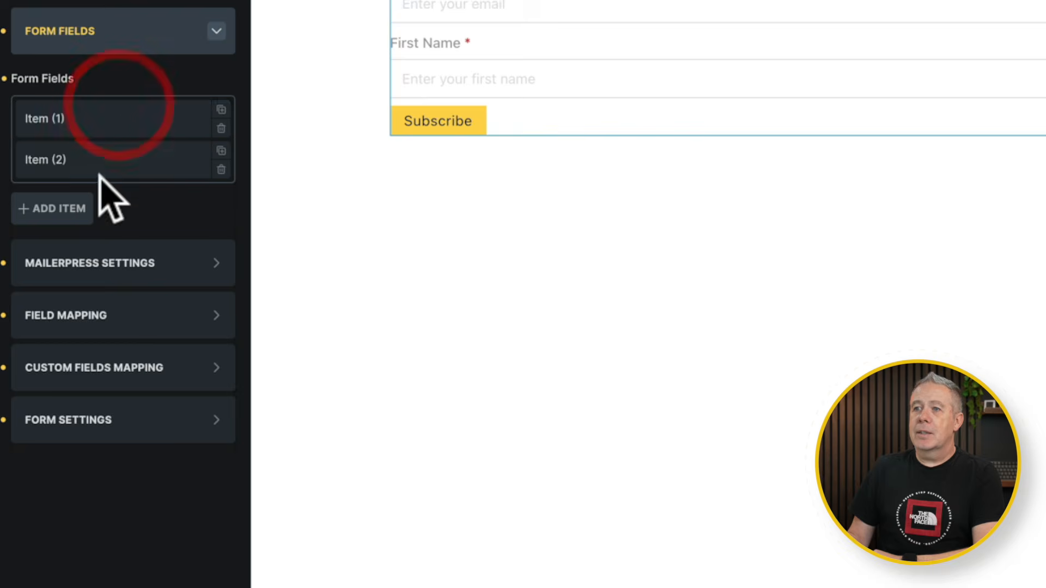
{"action": "left_click", "coordinate": [105, 160]}
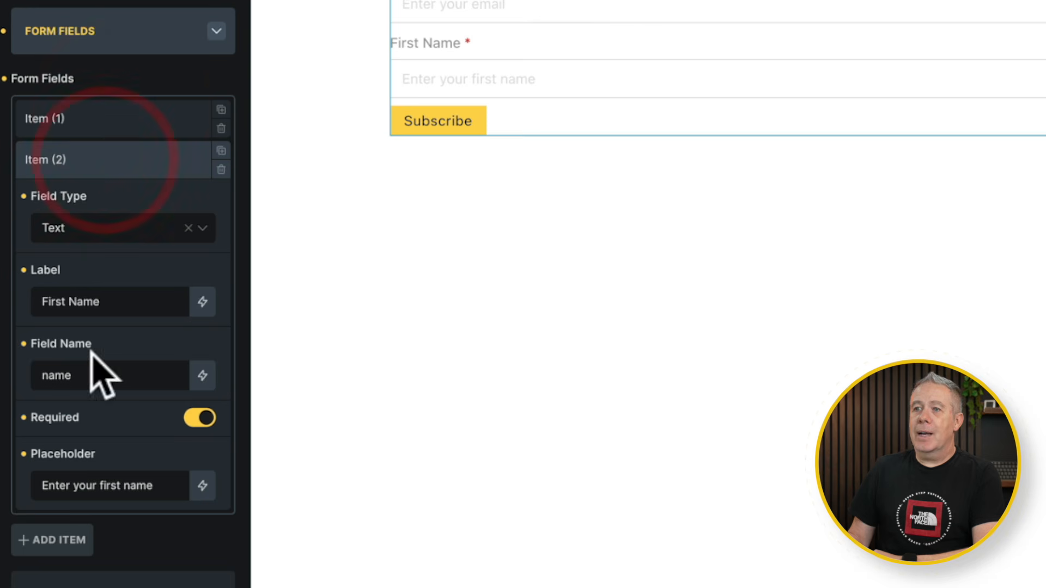
{"action": "left_click", "coordinate": [127, 159]}
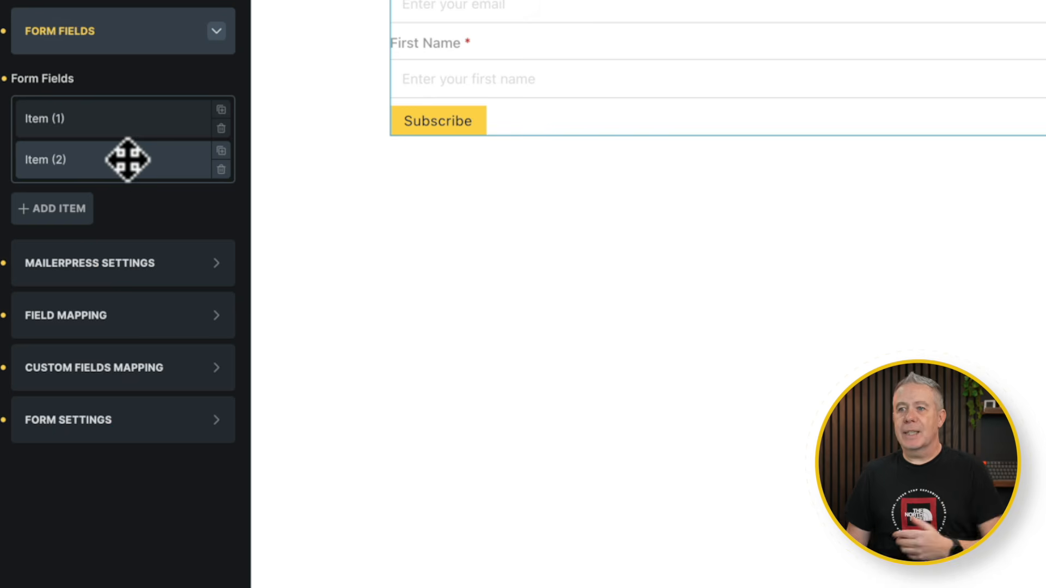
Step: Map the form field name "email" to the MailerPress Email field in the first field mapping item
{"action": "left_click", "coordinate": [71, 314]}
{"action": "left_click", "coordinate": [87, 223]}
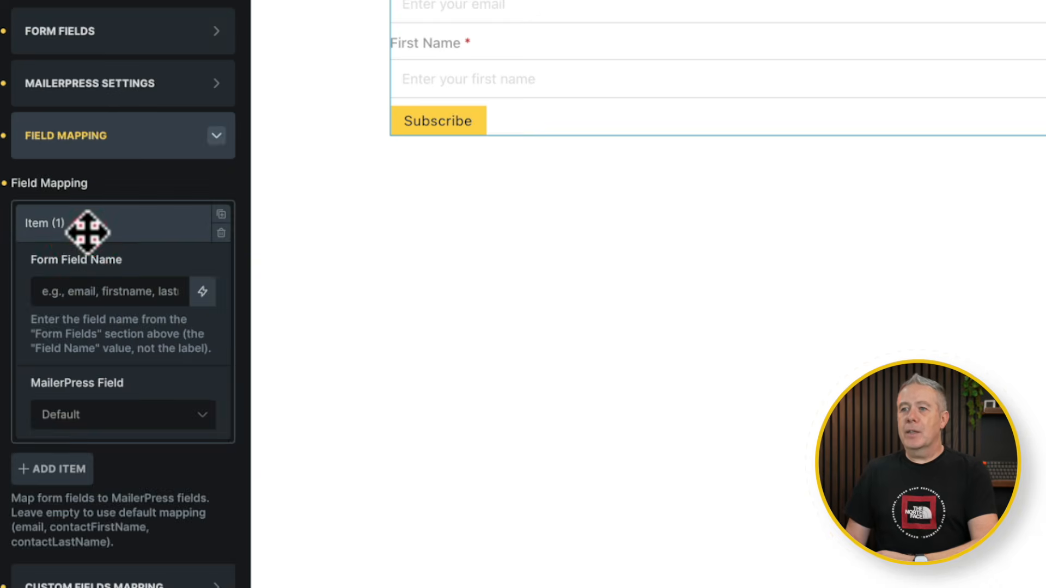
{"action": "left_click", "coordinate": [87, 285]}
{"action": "type", "text": "em"}
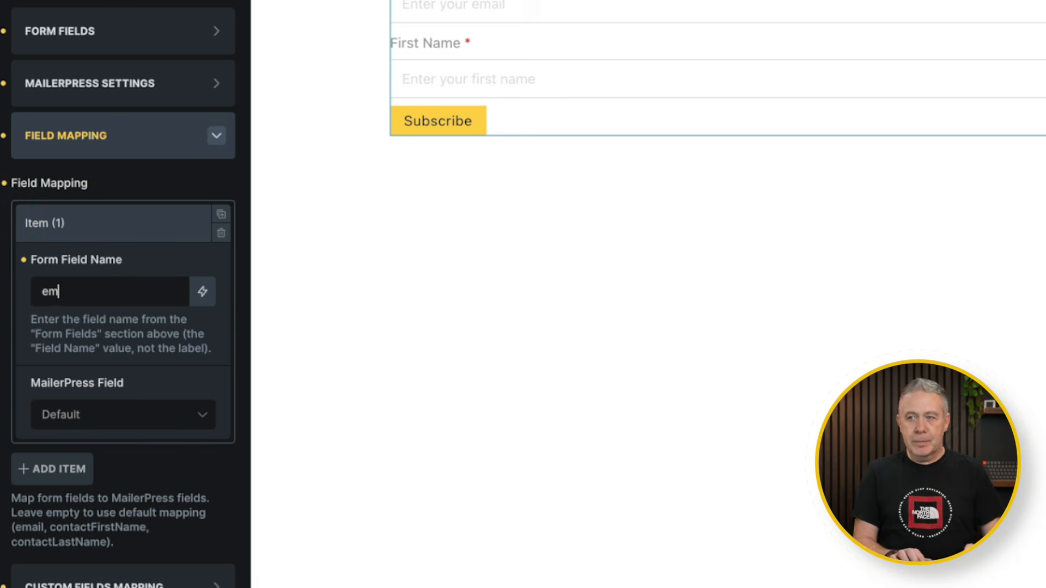
{"action": "type", "text": "ail"}
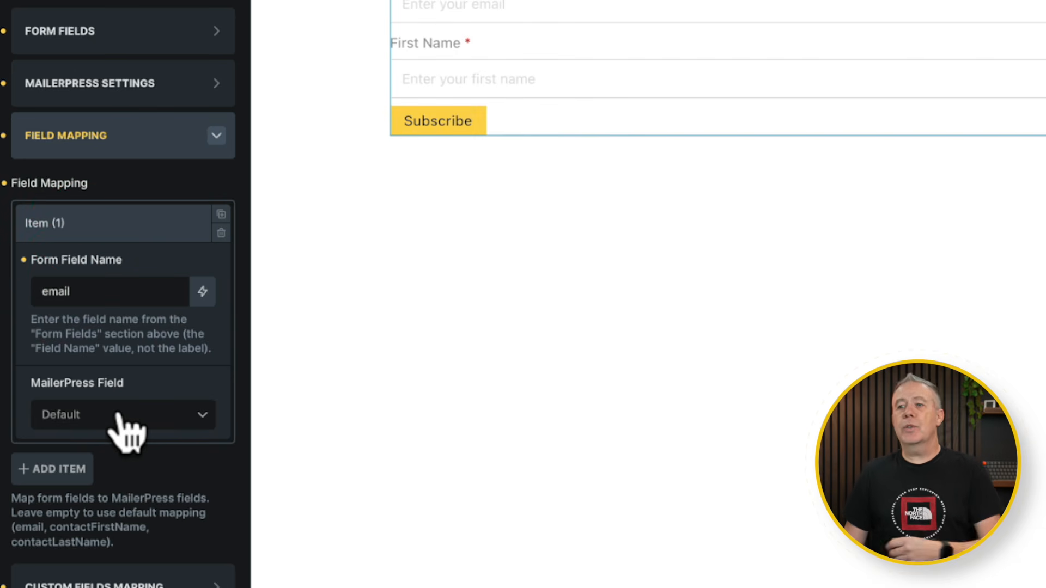
{"action": "left_click", "coordinate": [120, 420]}
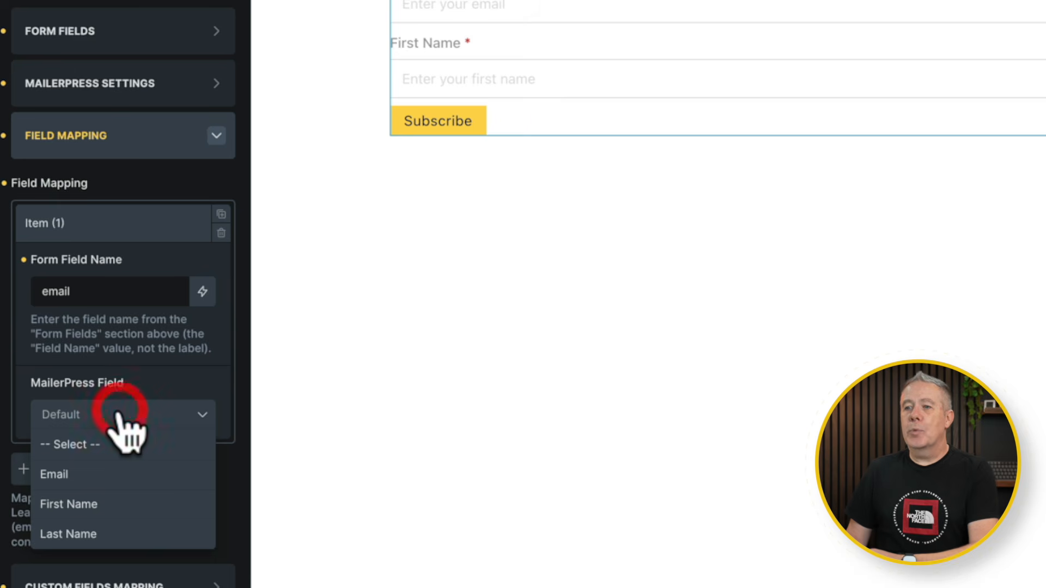
{"action": "left_click", "coordinate": [69, 473]}
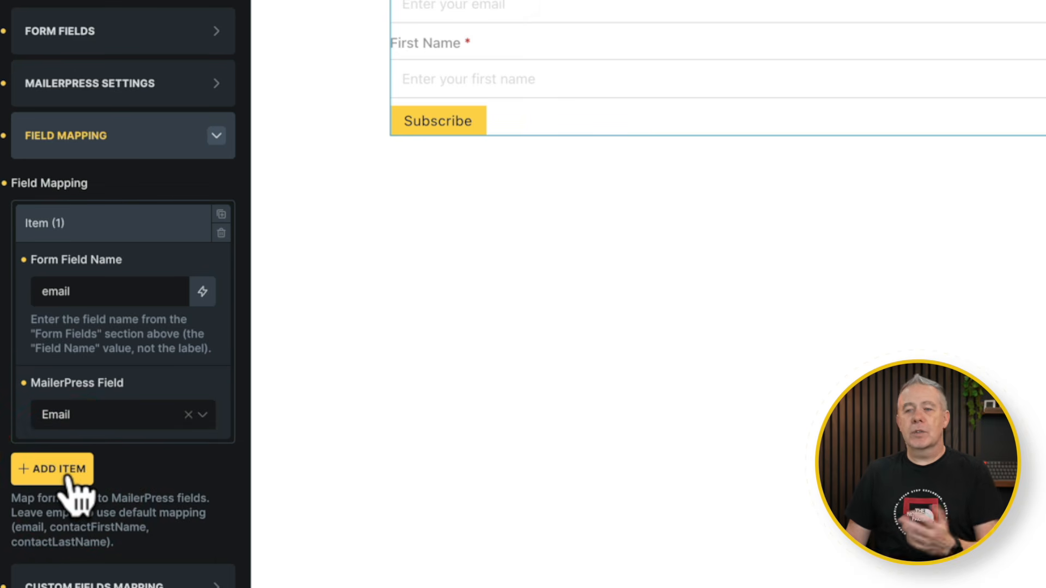
Step: Add a second field mapping item that maps the form field "name" to the MailerPress First Name field
{"action": "left_click", "coordinate": [70, 473]}
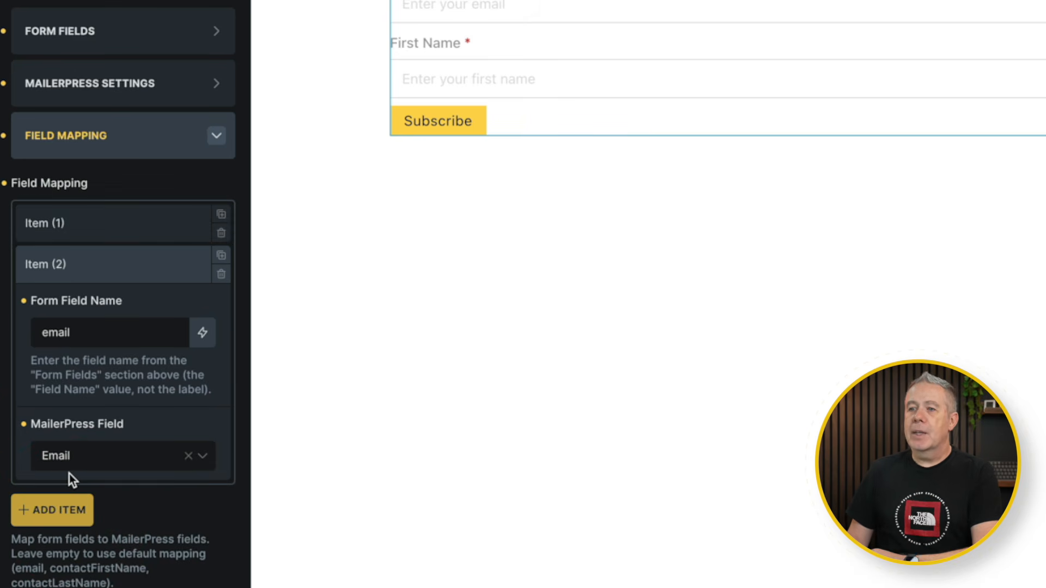
{"action": "double_click", "coordinate": [127, 342]}
{"action": "type", "text": "name"}
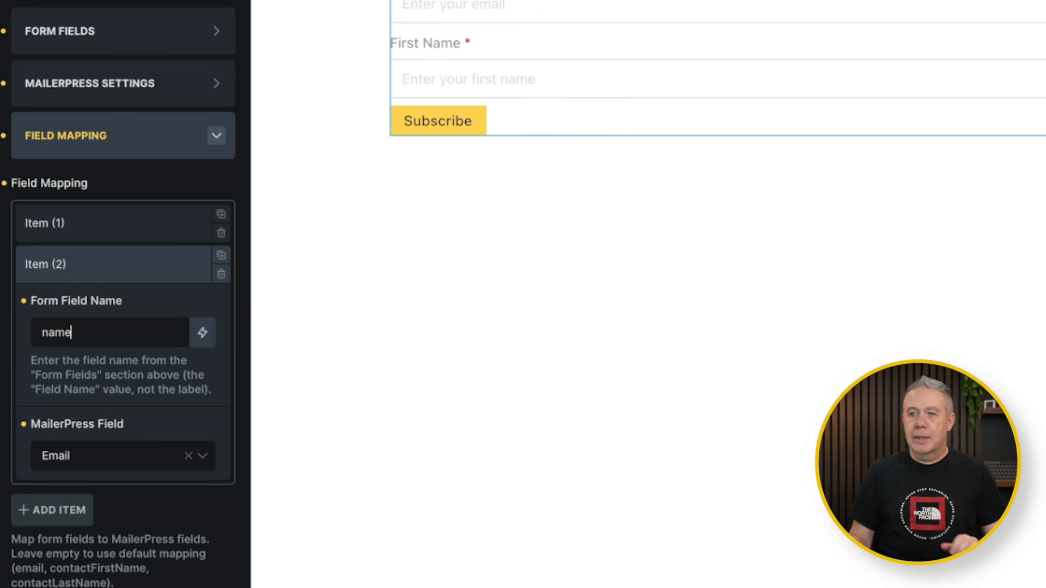
{"action": "left_click", "coordinate": [139, 448]}
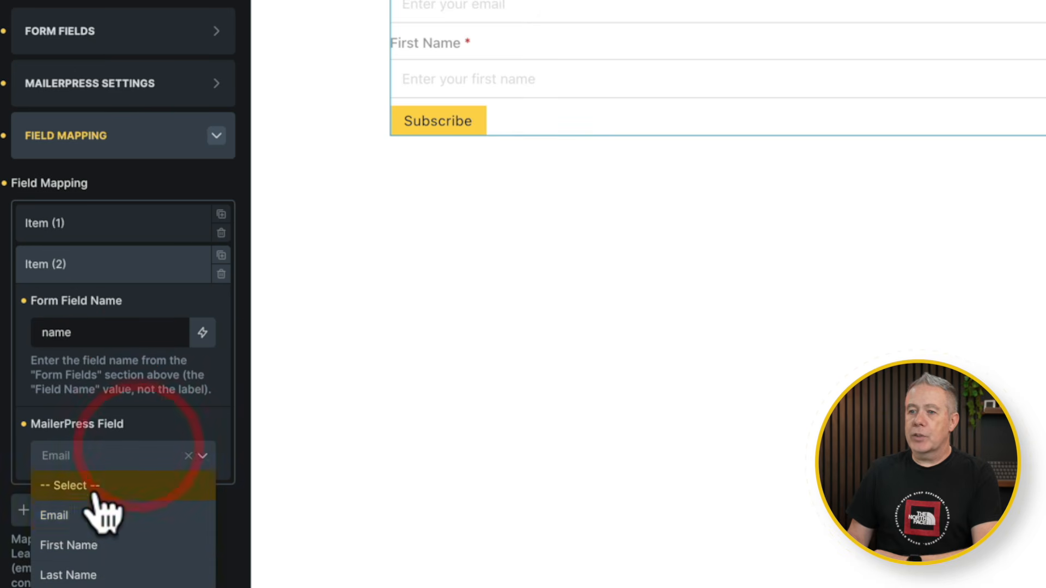
{"action": "left_click", "coordinate": [81, 547]}
{"action": "left_click", "coordinate": [130, 279]}
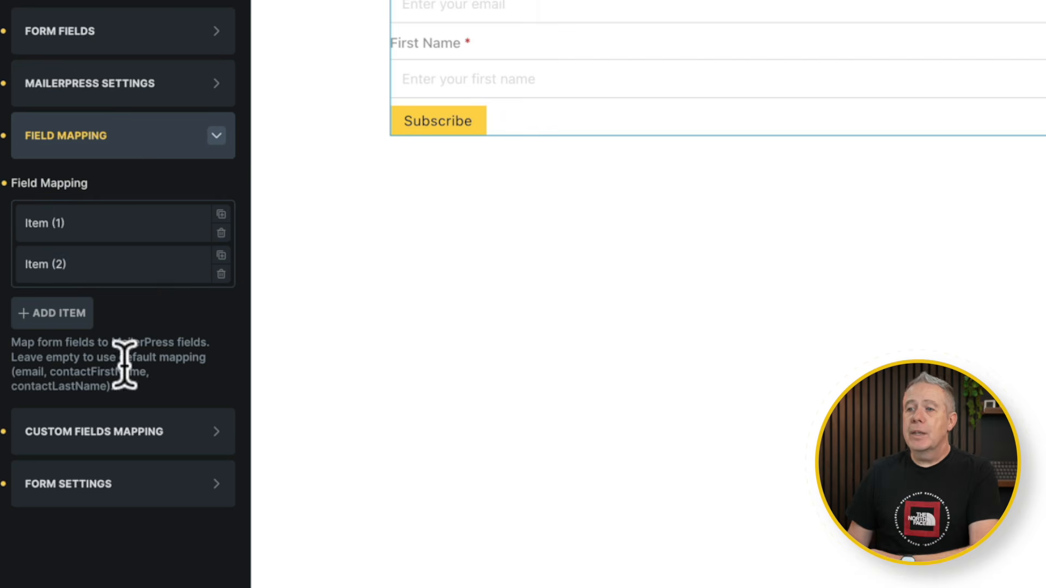
Step: Set the form columns to 2 Columns in the form settings
{"action": "left_click", "coordinate": [116, 431]}
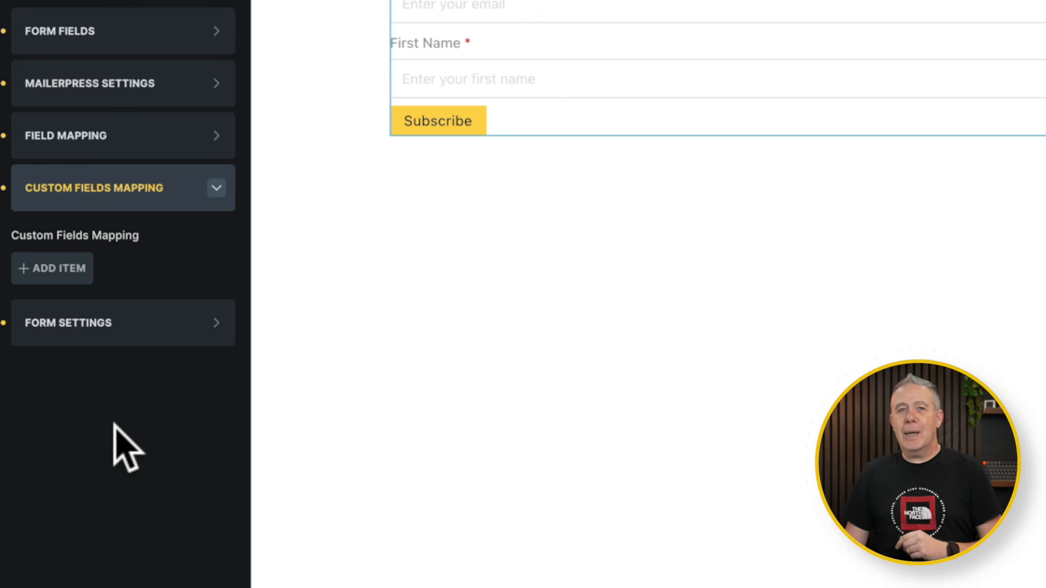
{"action": "left_click", "coordinate": [93, 327]}
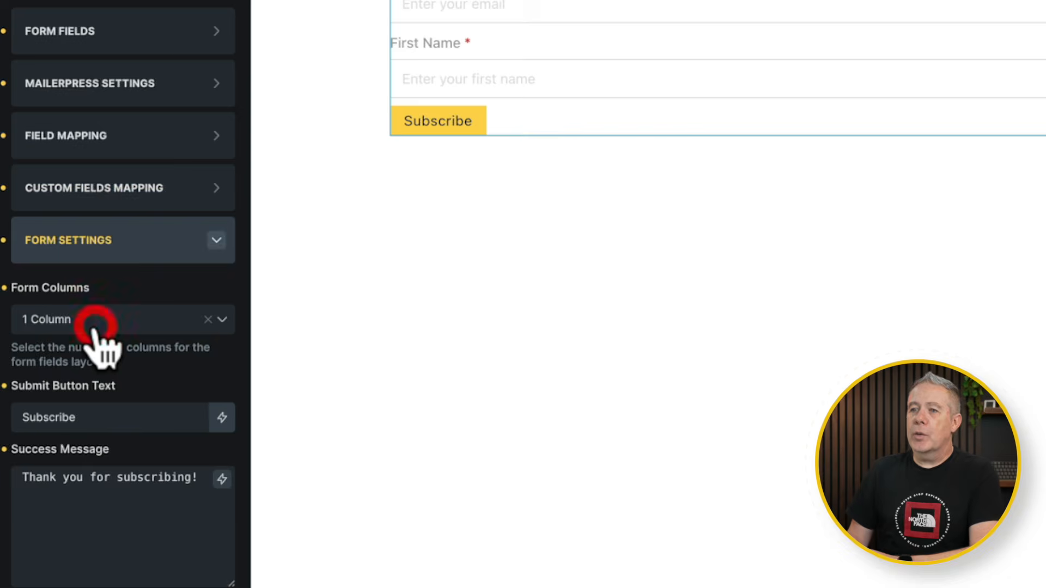
{"action": "left_click", "coordinate": [223, 321]}
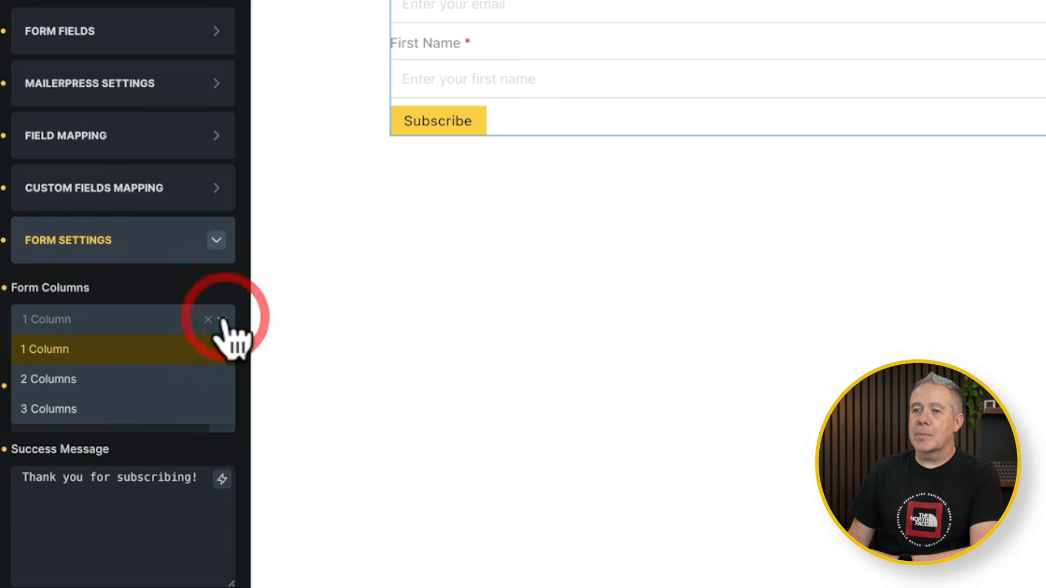
{"action": "left_click", "coordinate": [106, 382]}
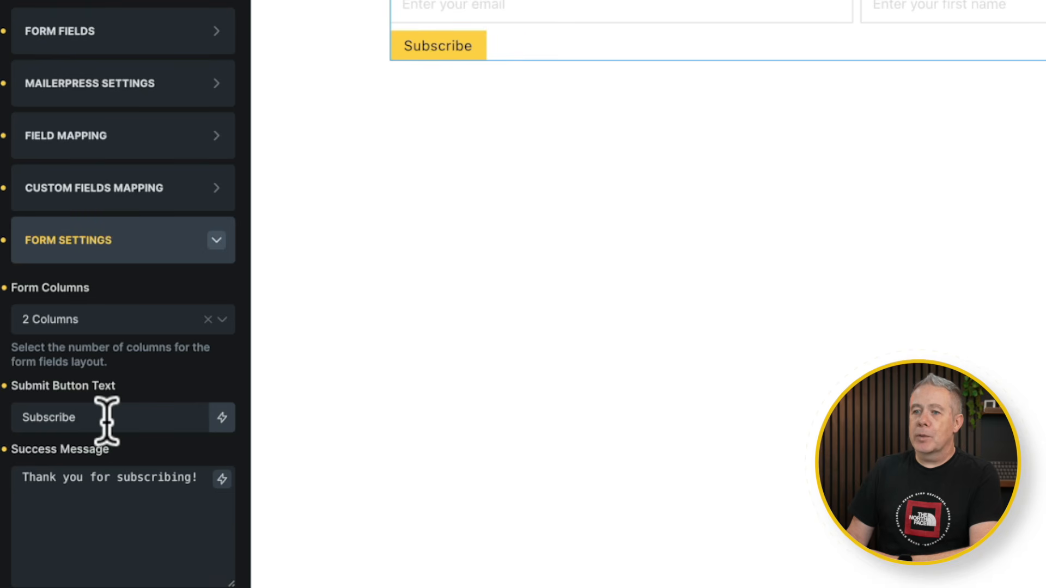
Step: Enable the redirect after success to inspect its page and delay options, and switch it off again
{"action": "scroll", "coordinate": [106, 501], "scroll_direction": "down", "scroll_amount": 3}
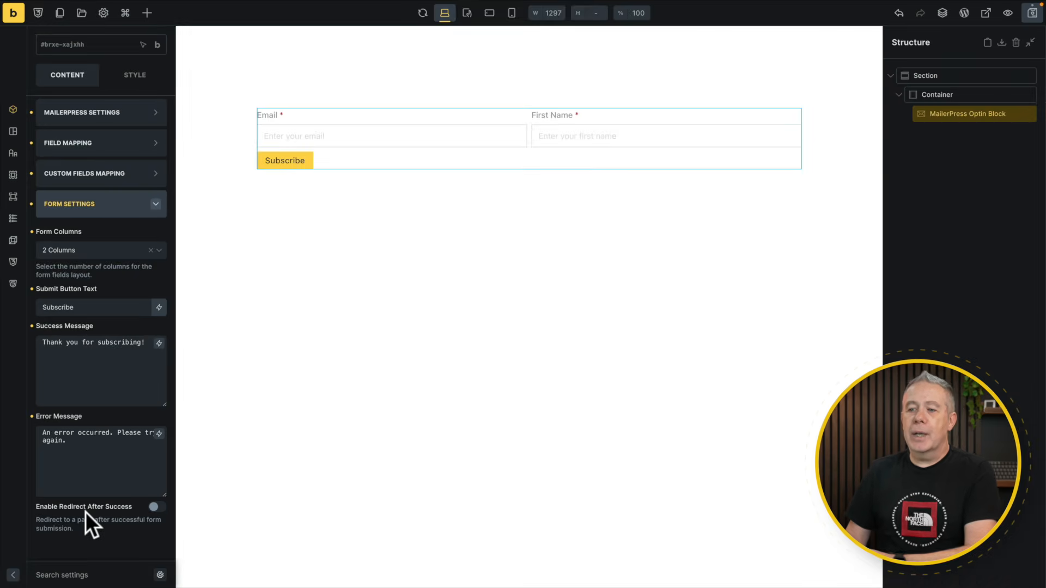
{"action": "left_click", "coordinate": [158, 507]}
{"action": "scroll", "coordinate": [152, 518], "scroll_direction": "down", "scroll_amount": 2}
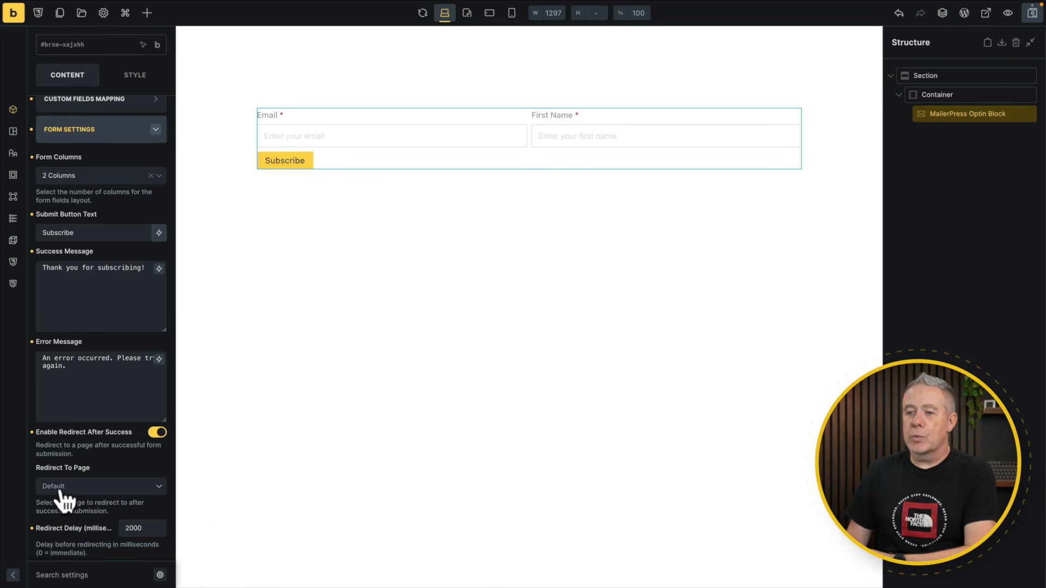
{"action": "scroll", "coordinate": [89, 500], "scroll_direction": "down", "scroll_amount": 1}
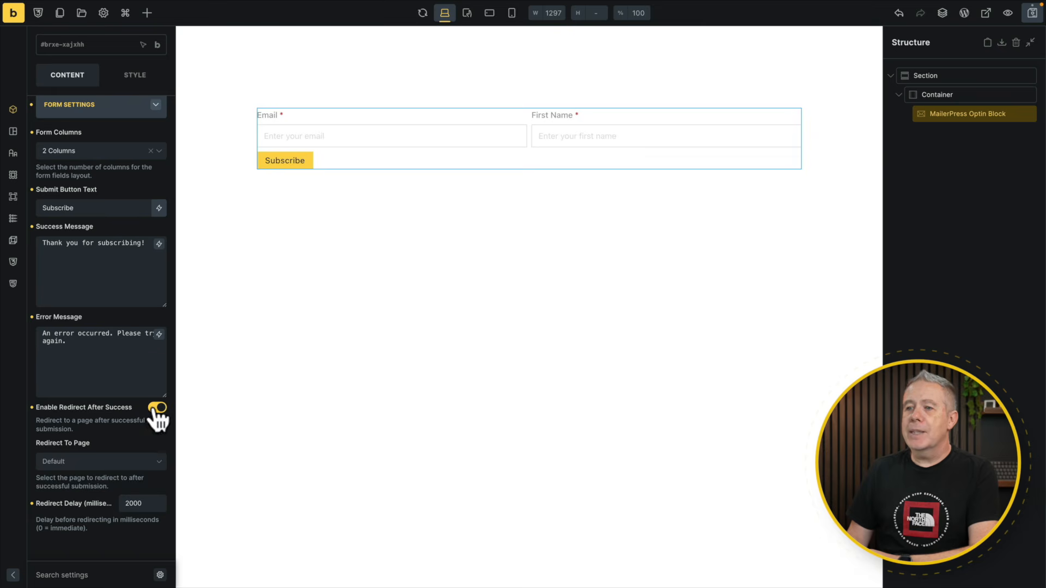
{"action": "left_click", "coordinate": [154, 406]}
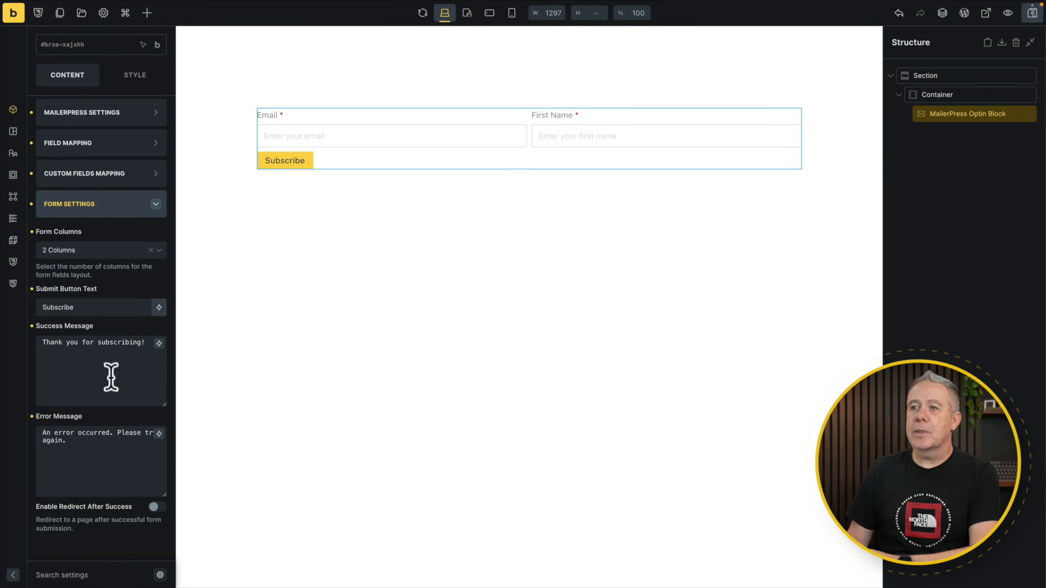
{"action": "left_click", "coordinate": [137, 210]}
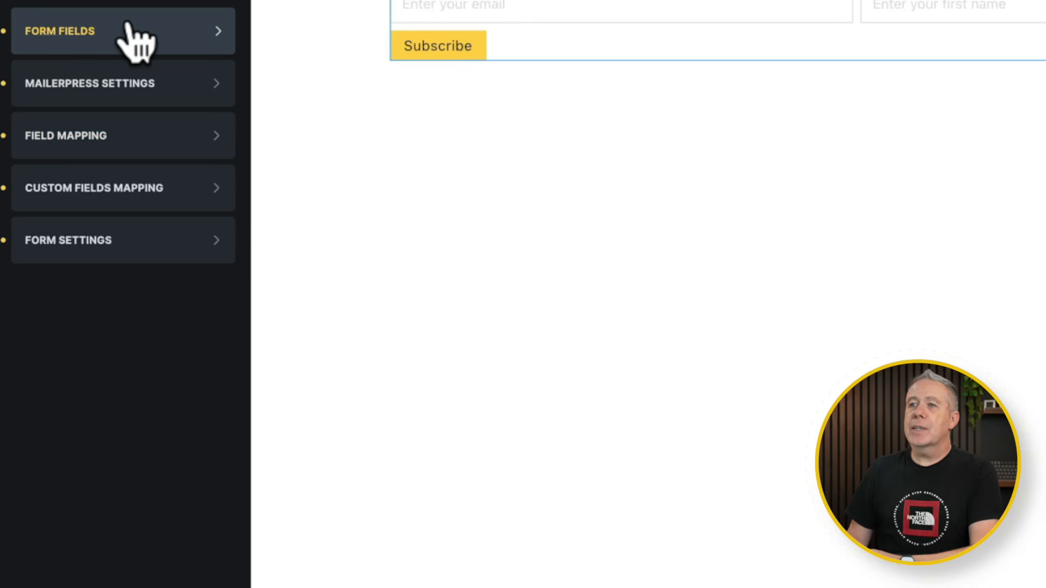
Step: Add a third form field of type Text with the label "Company"
{"action": "left_click", "coordinate": [128, 29]}
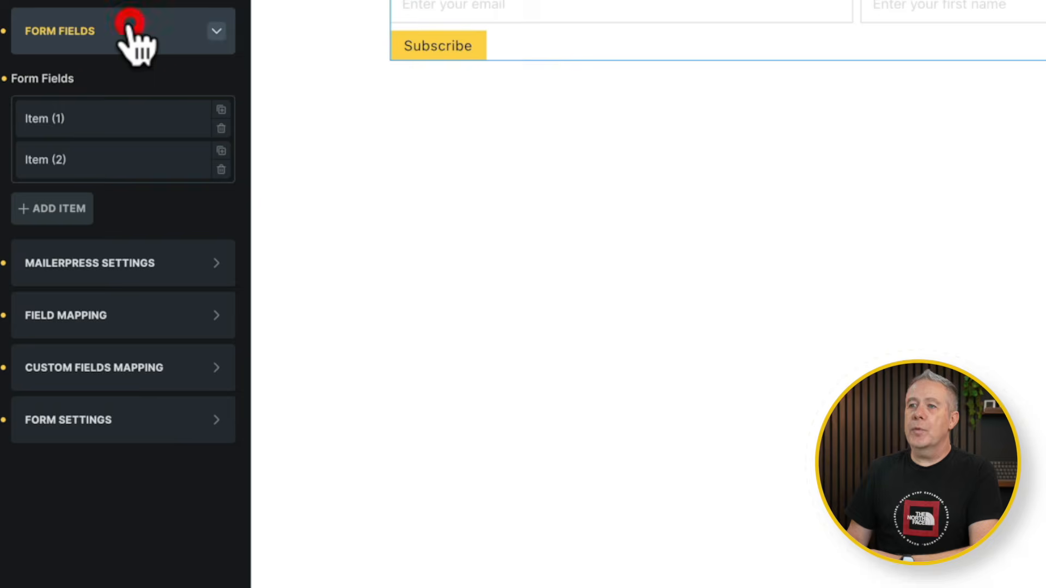
{"action": "left_click", "coordinate": [48, 216]}
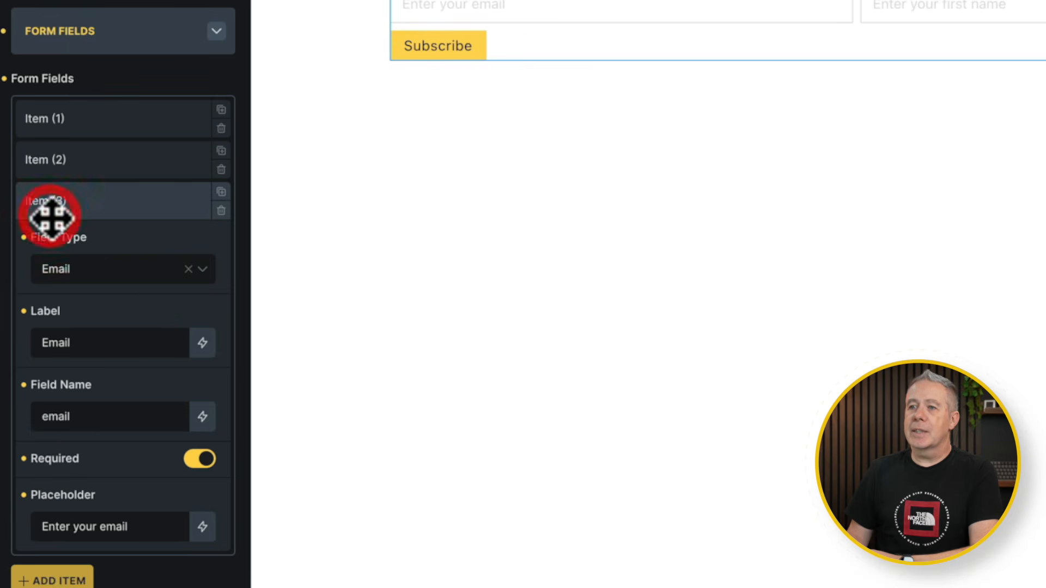
{"action": "left_click", "coordinate": [201, 269]}
{"action": "left_click", "coordinate": [119, 327]}
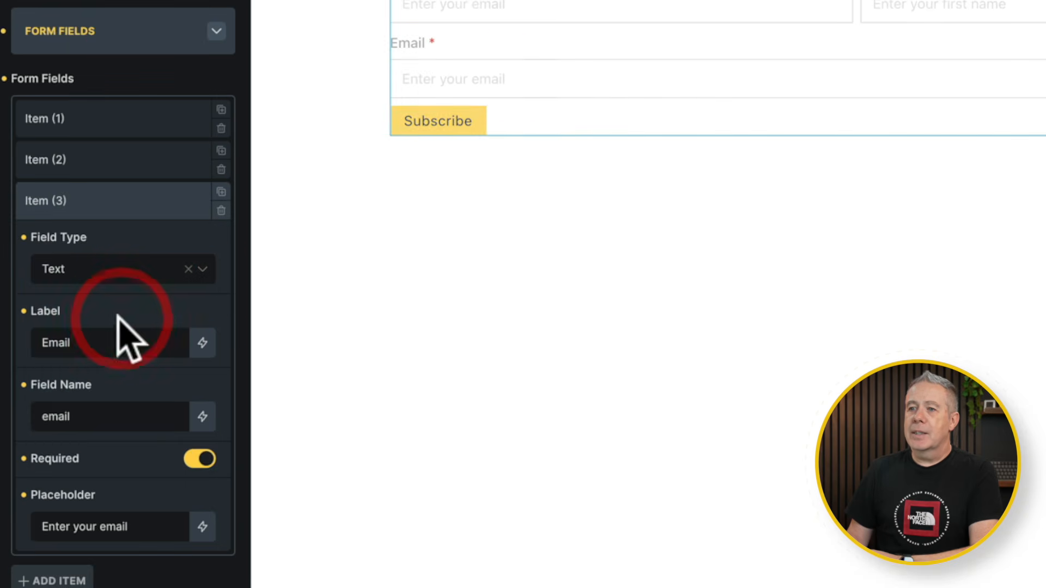
{"action": "double_click", "coordinate": [111, 336]}
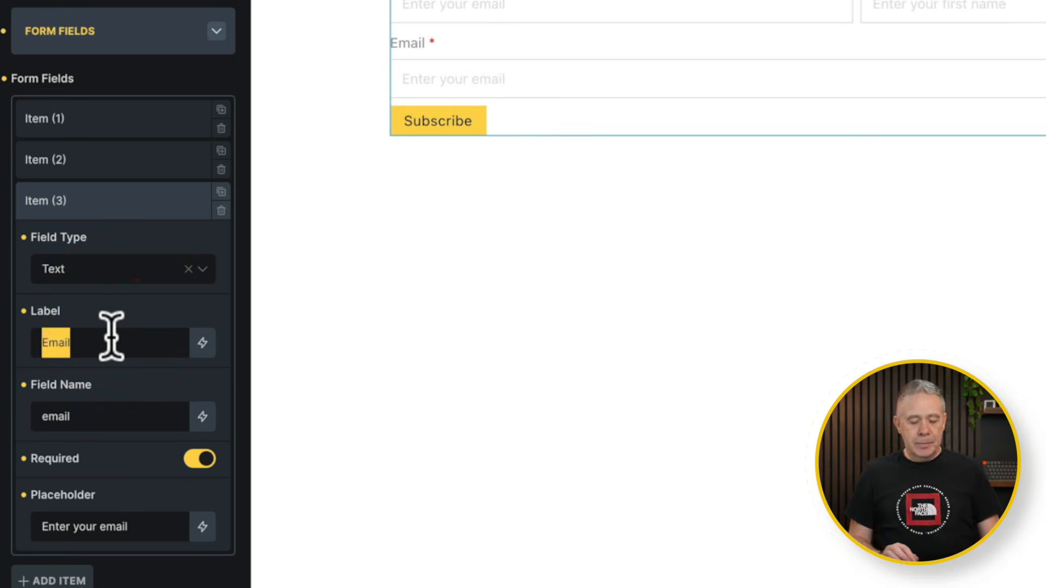
{"action": "type", "text": "Company"}
Step: Give the Company field the field name "company" and placeholder "Enter your company", and make it not required
{"action": "double_click", "coordinate": [90, 415]}
{"action": "type", "text": "compan"}
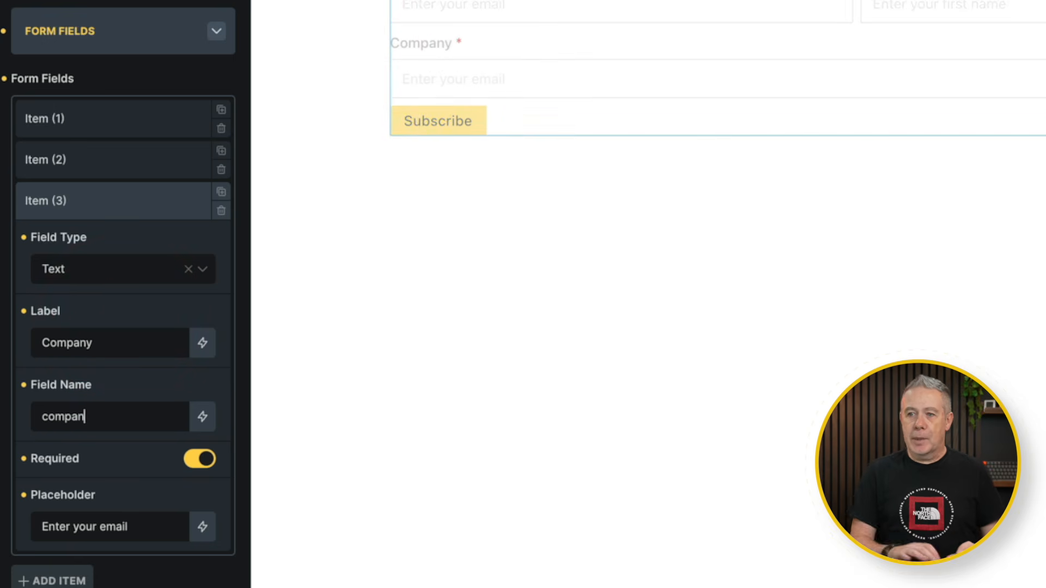
{"action": "double_click", "coordinate": [109, 526]}
{"action": "type", "text": "company"}
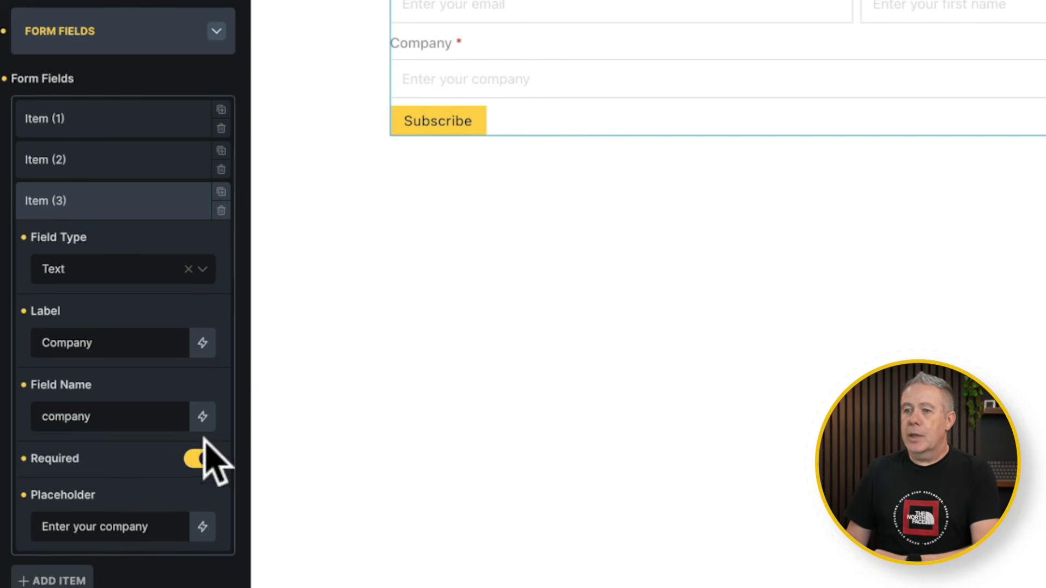
{"action": "left_click", "coordinate": [194, 459]}
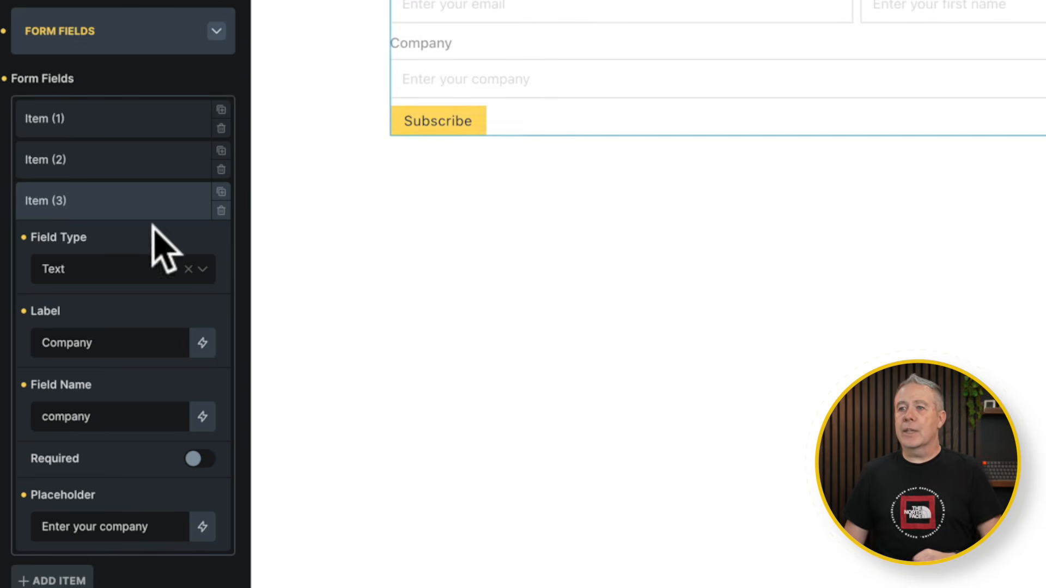
{"action": "left_click", "coordinate": [146, 198]}
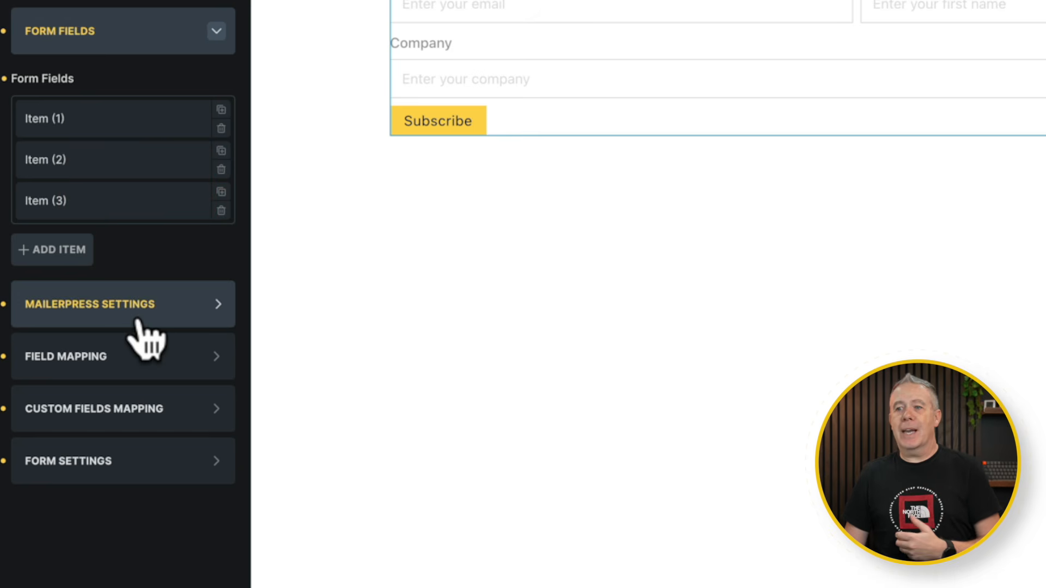
Step: Add a custom fields mapping item that maps the form field "company" to the custom field key Company Name (text)
{"action": "left_click", "coordinate": [77, 409]}
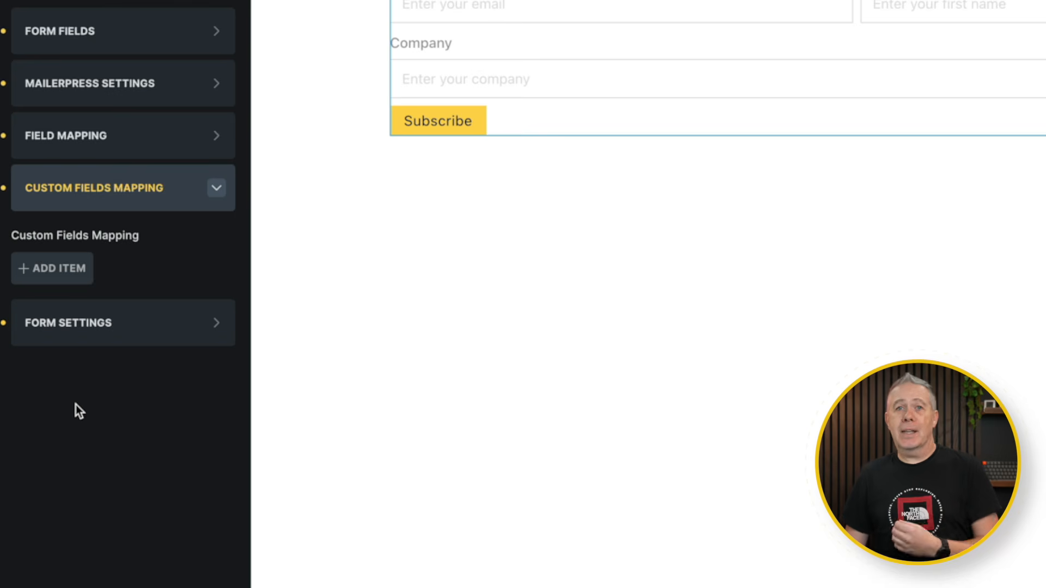
{"action": "left_click", "coordinate": [52, 270]}
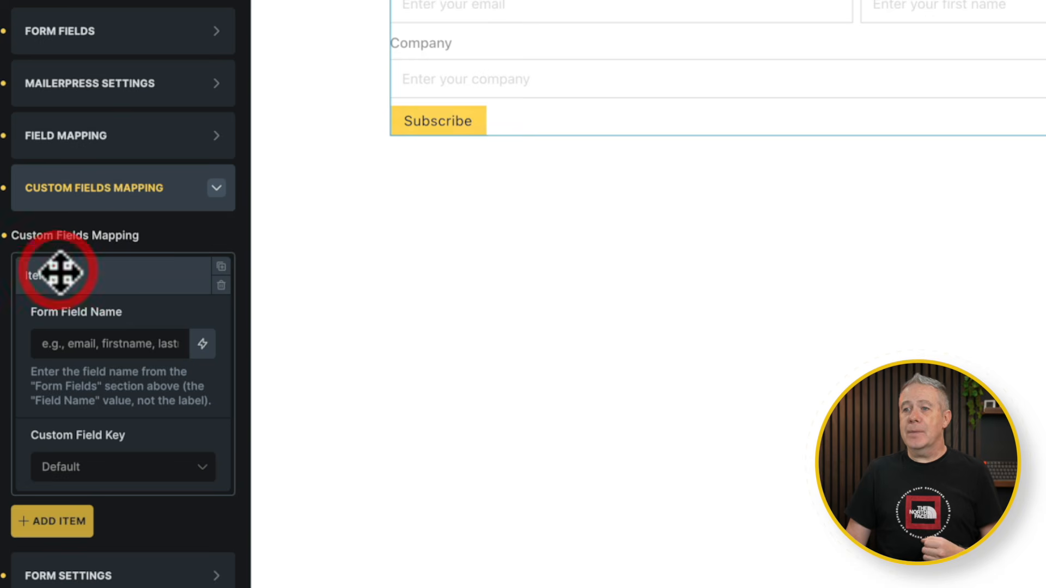
{"action": "left_click", "coordinate": [86, 342]}
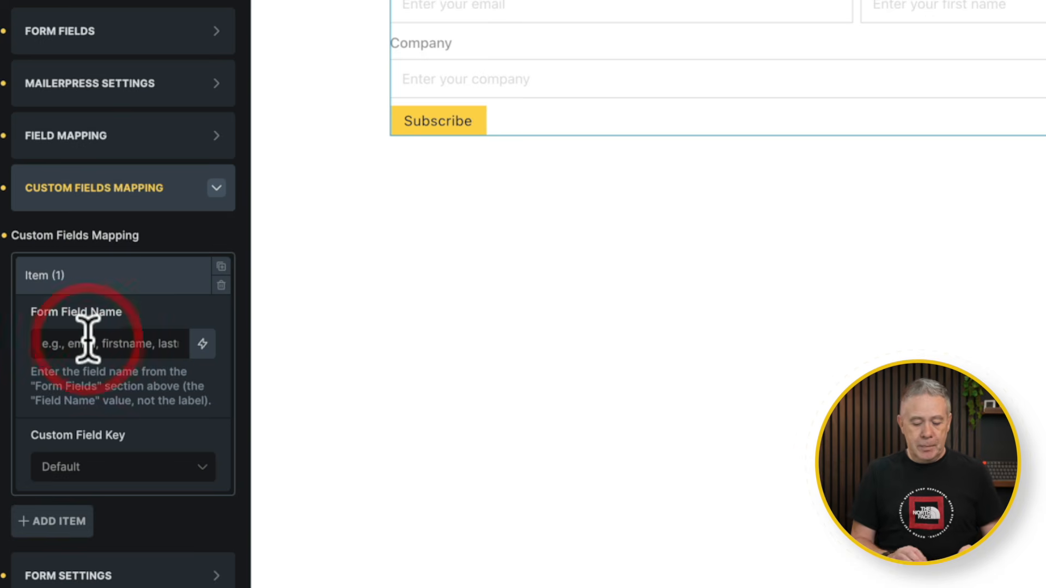
{"action": "type", "text": "company"}
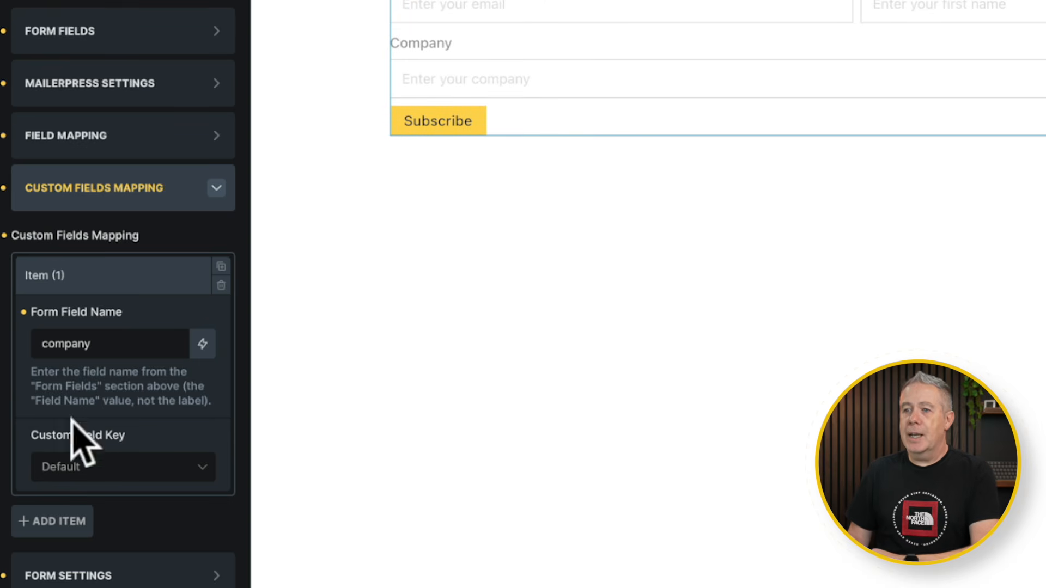
{"action": "left_click", "coordinate": [114, 472]}
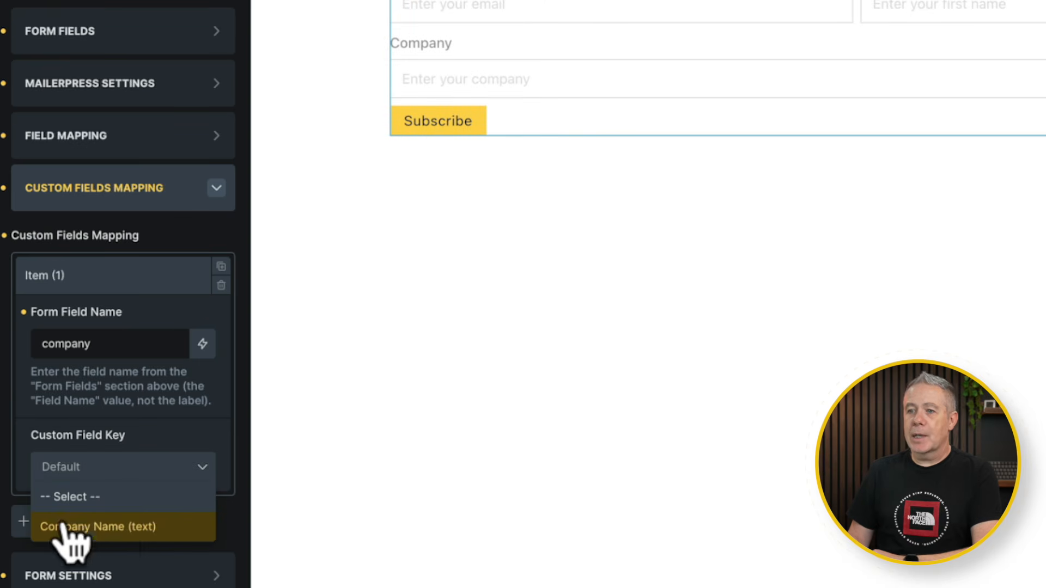
{"action": "left_click", "coordinate": [111, 525]}
{"action": "left_click", "coordinate": [102, 279]}
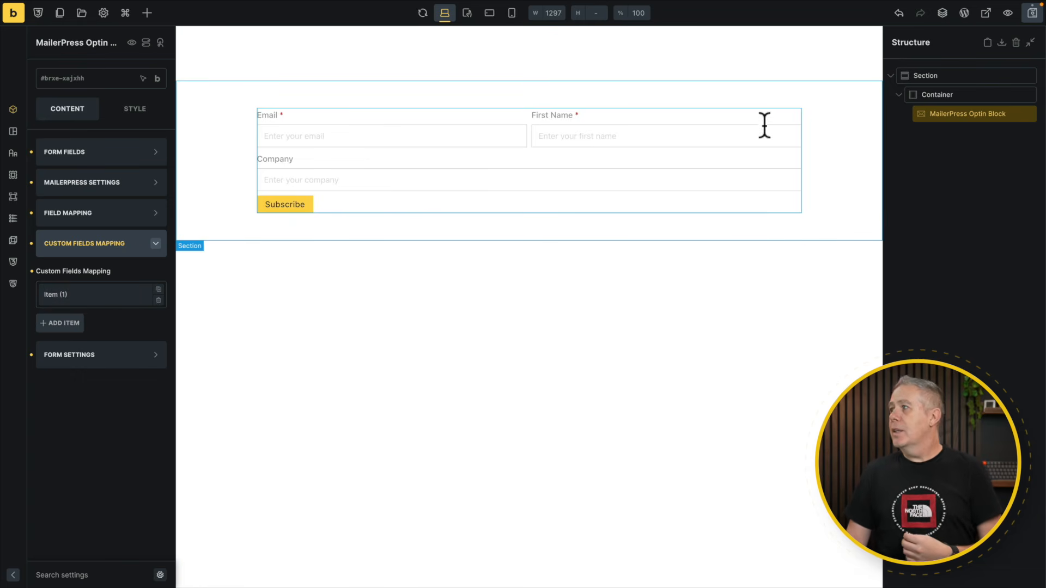
Step: Save the page and submit the form on the front end with a test email, a first name and the company "WPTuts"
{"action": "left_click", "coordinate": [1032, 16]}
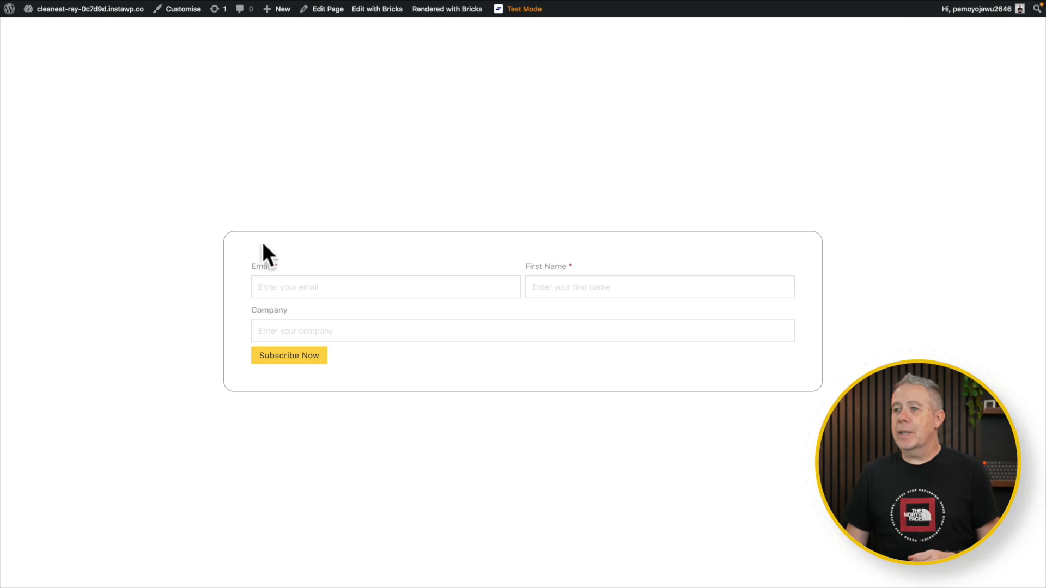
{"action": "left_click", "coordinate": [271, 284]}
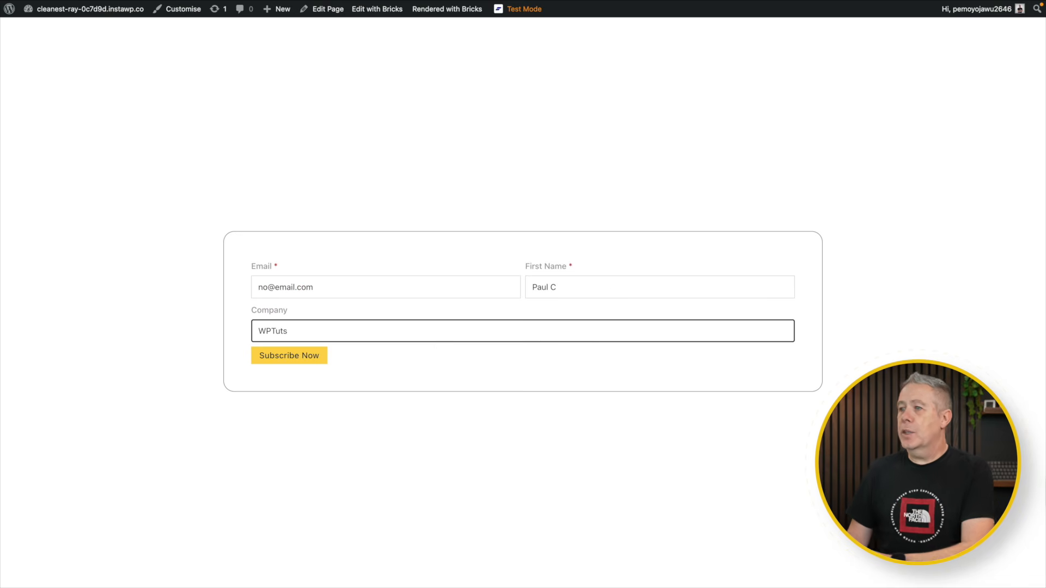
{"action": "left_click", "coordinate": [300, 355]}
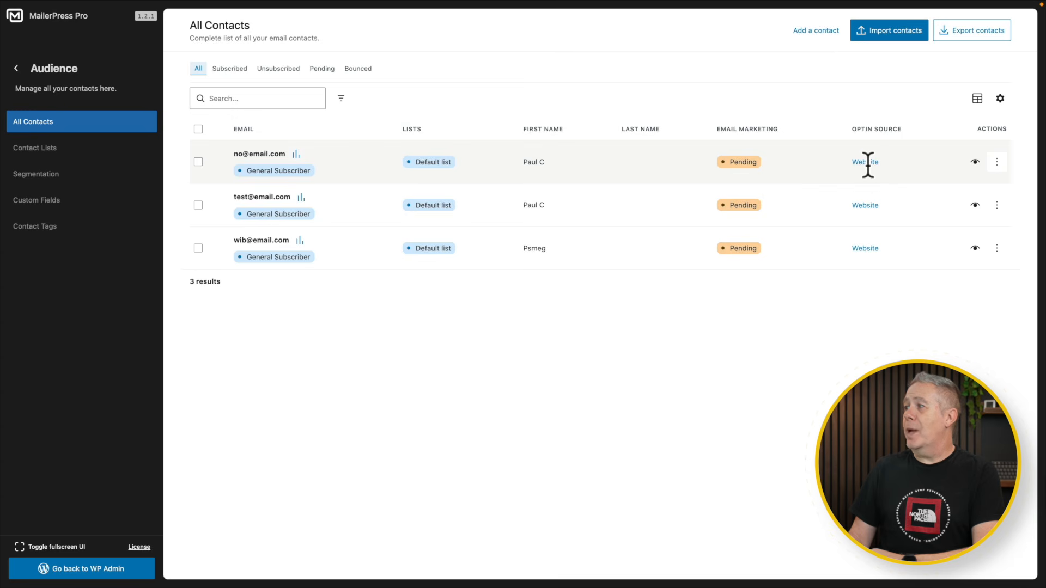
Step: Open the details of the most recently submitted contact in the MailerPress contact list
{"action": "left_click", "coordinate": [974, 162]}
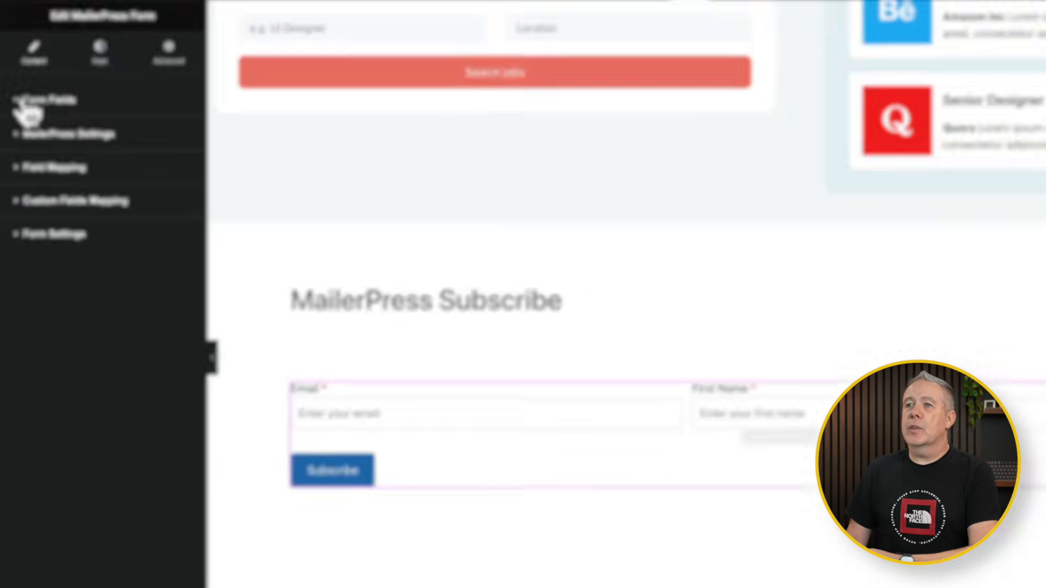
Step: In the Elementor editor, review the MailerPress form's Email and First Name field settings and the available field types
{"action": "left_click", "coordinate": [41, 104]}
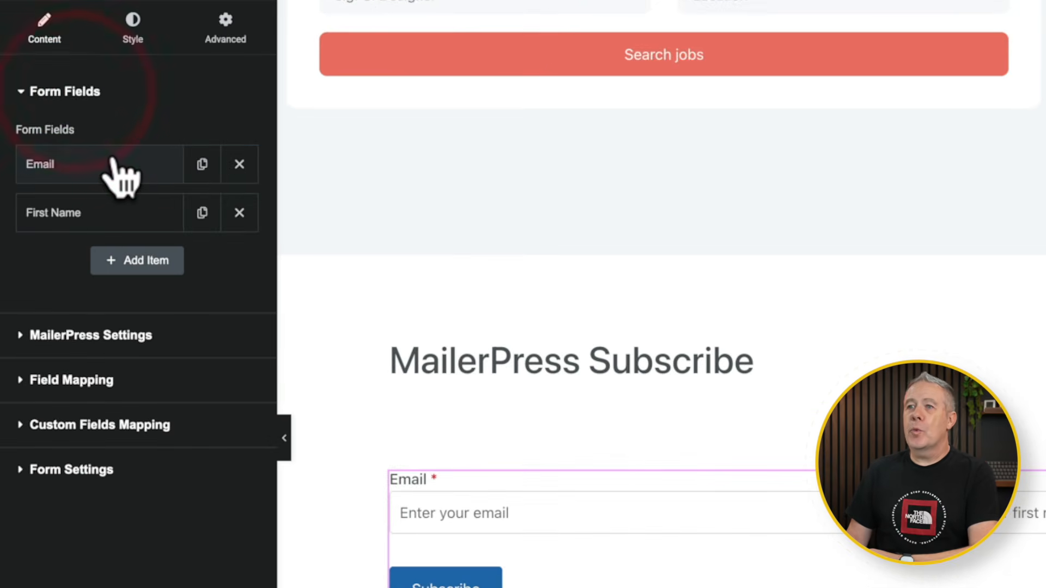
{"action": "left_click", "coordinate": [114, 161]}
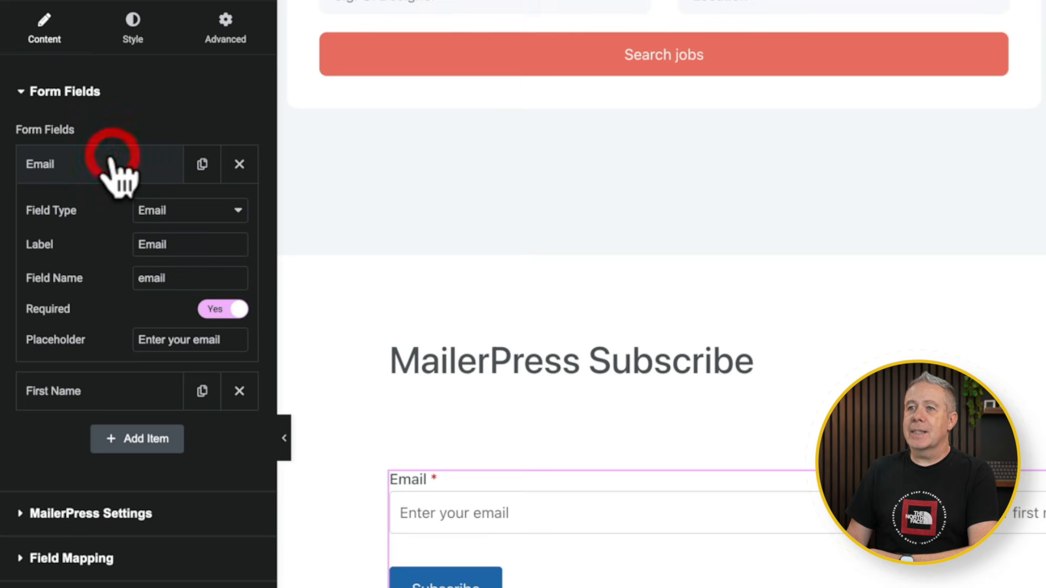
{"action": "left_click", "coordinate": [193, 217]}
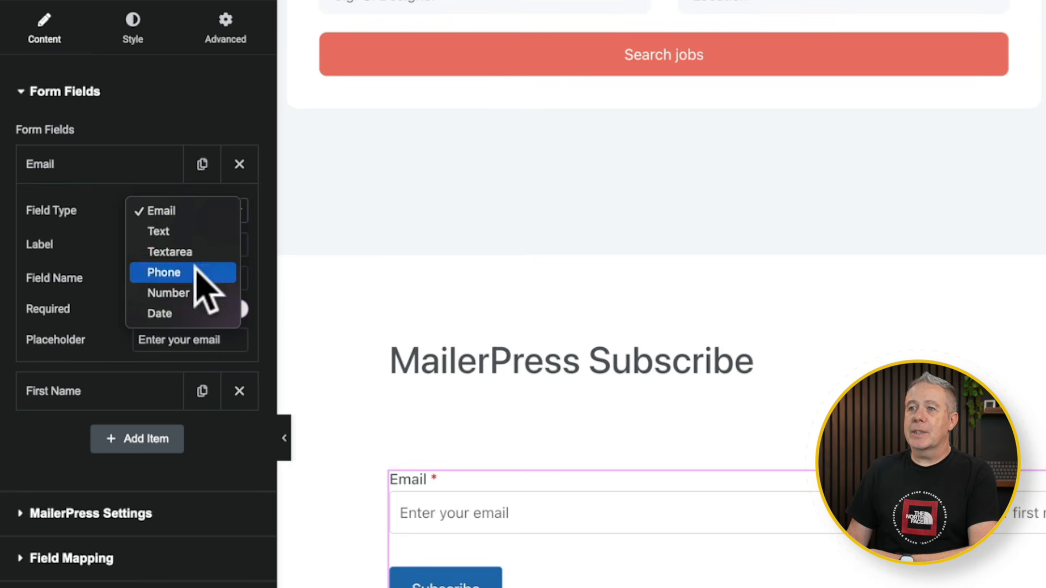
{"action": "left_click", "coordinate": [77, 209]}
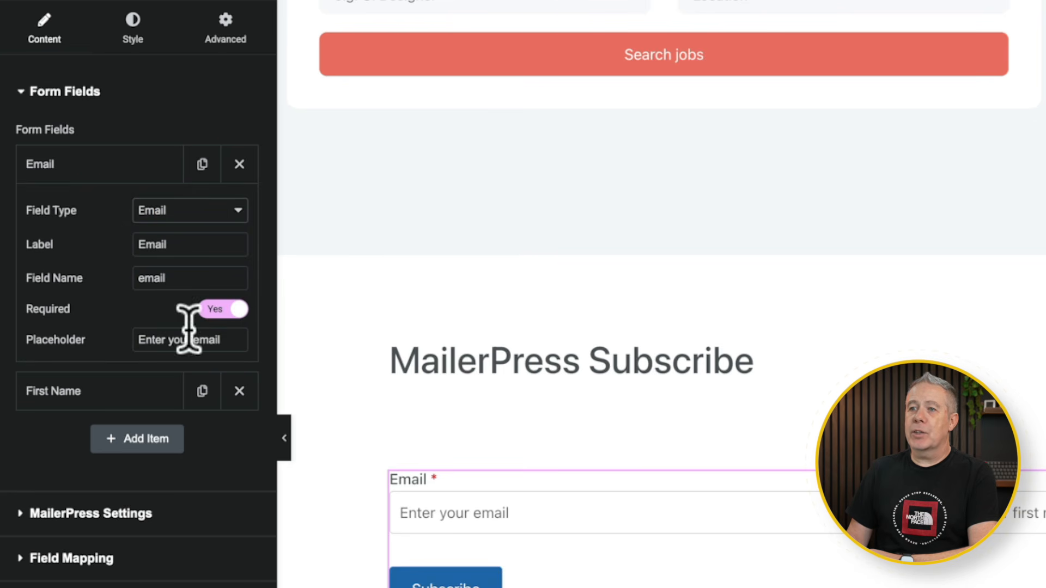
{"action": "left_click", "coordinate": [139, 390]}
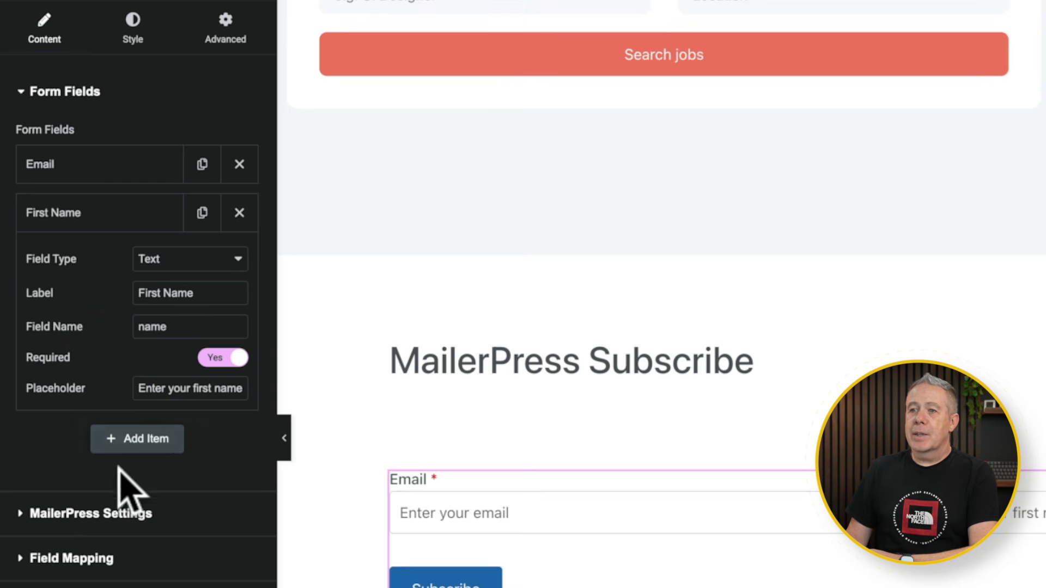
Step: Assign the General Subscriber tag to contacts in the form's MailerPress settings
{"action": "left_click", "coordinate": [109, 513]}
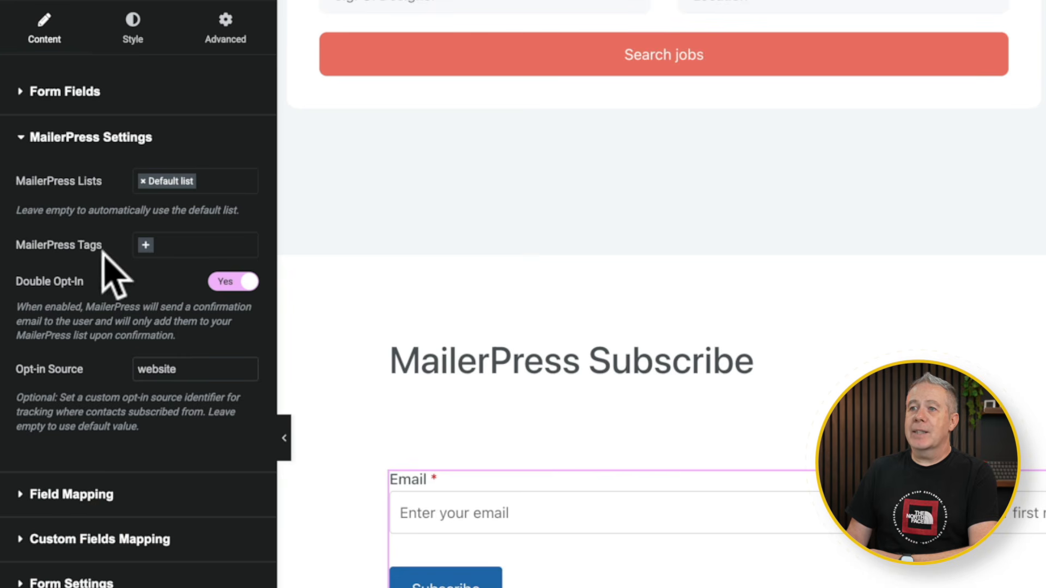
{"action": "left_click", "coordinate": [145, 246]}
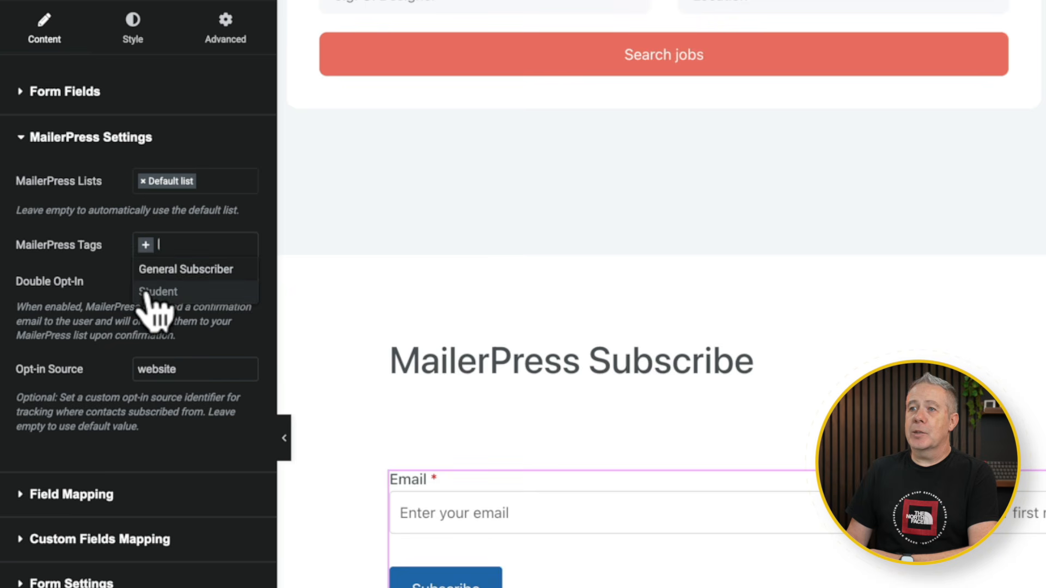
{"action": "left_click", "coordinate": [179, 269]}
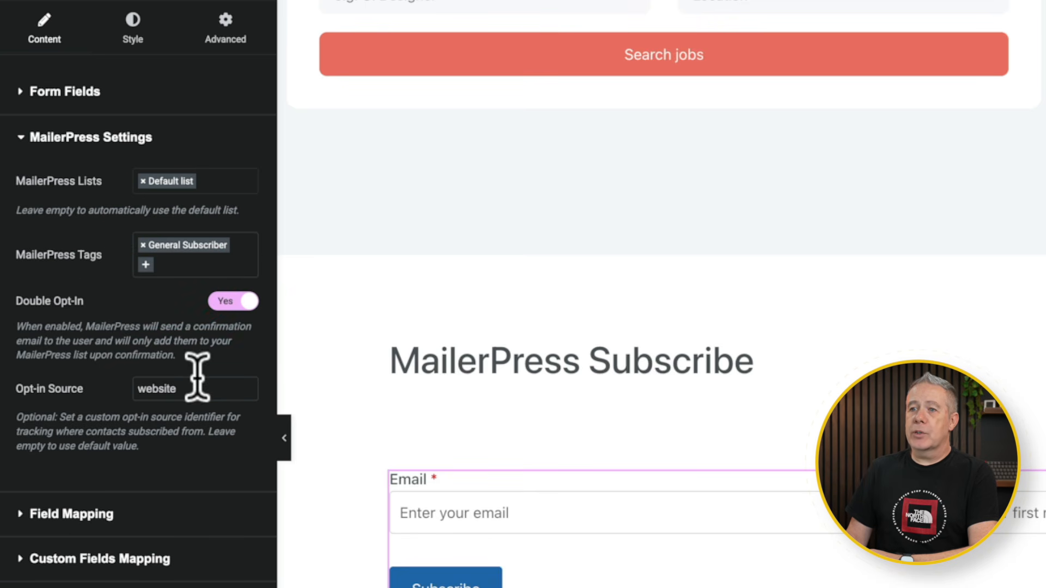
Step: Review the form's email field mapping, custom fields mapping and general form settings
{"action": "left_click", "coordinate": [101, 512]}
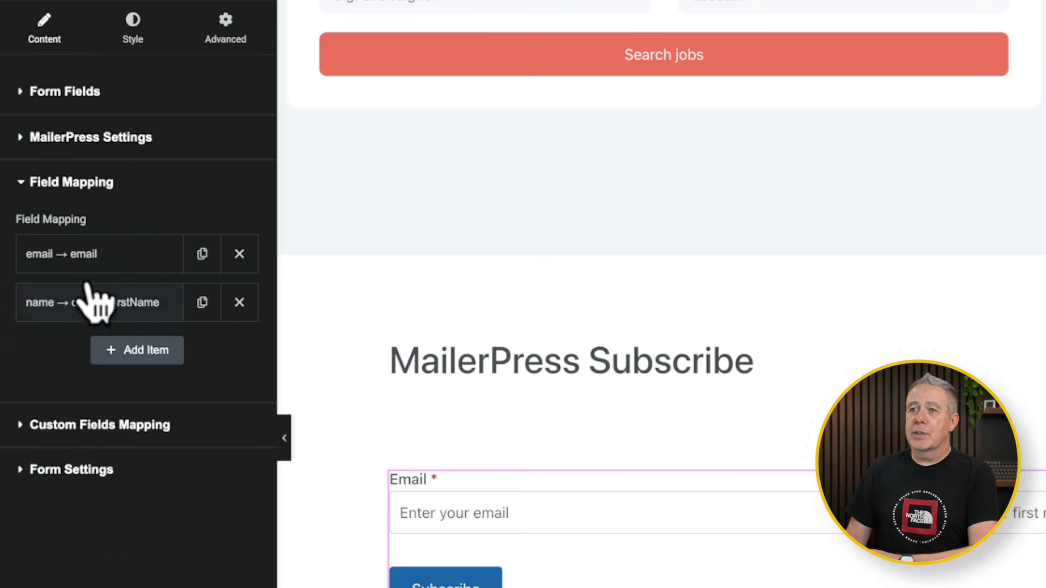
{"action": "left_click", "coordinate": [116, 253]}
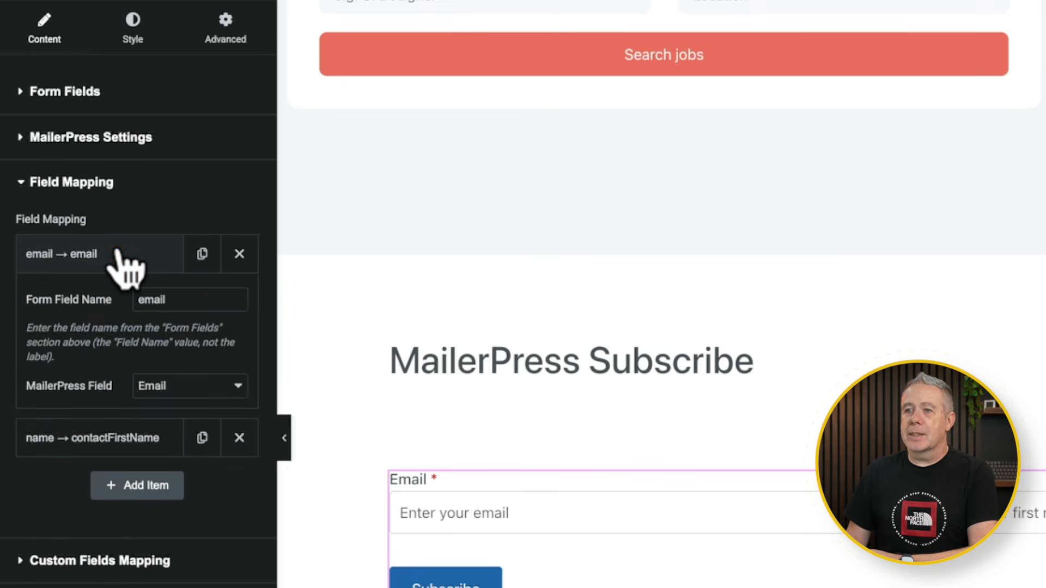
{"action": "left_click", "coordinate": [117, 252]}
{"action": "left_click", "coordinate": [103, 426]}
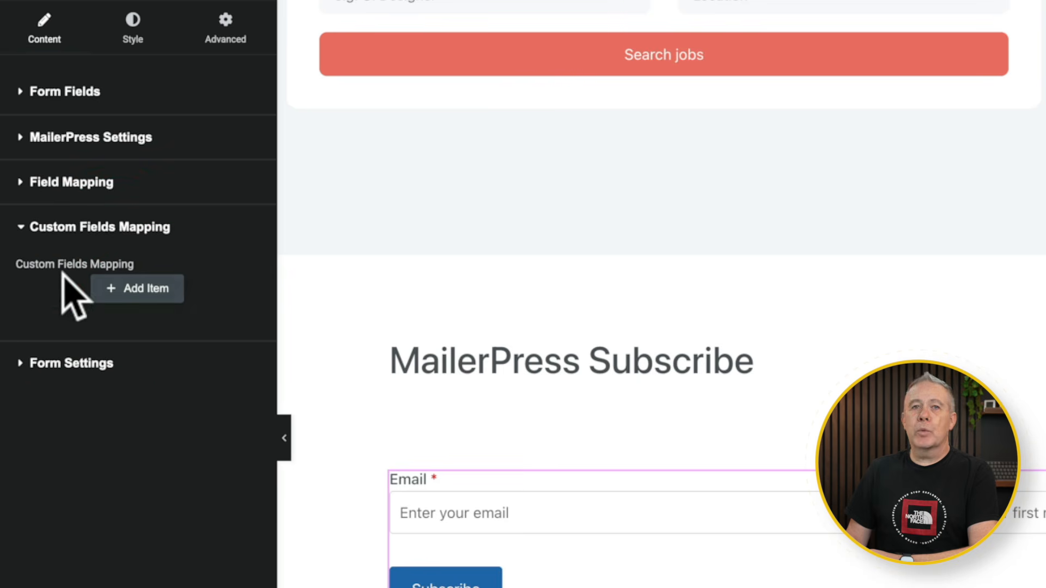
{"action": "left_click", "coordinate": [72, 361]}
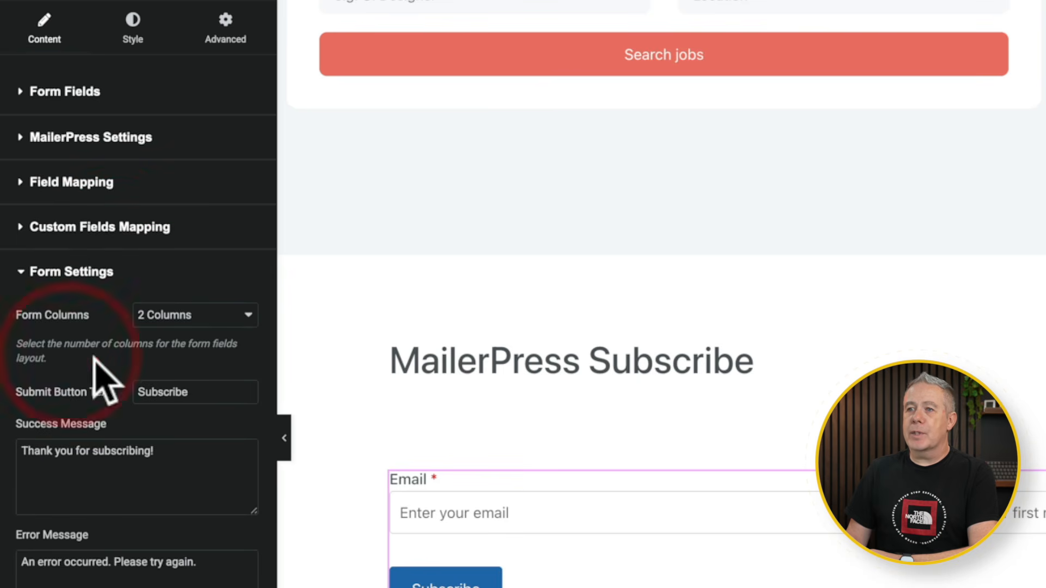